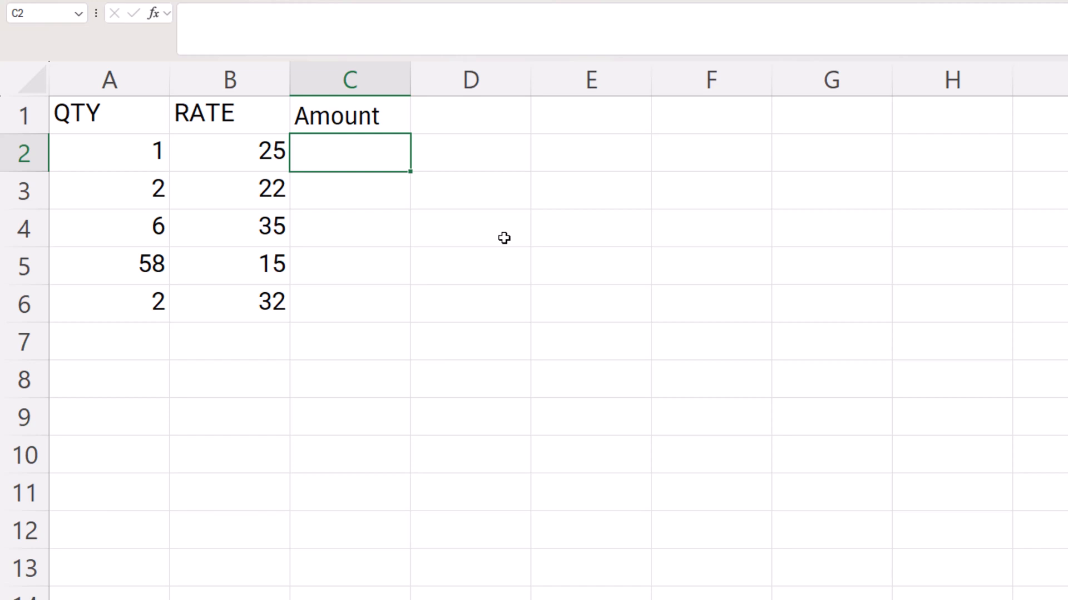
- Enter the formula =A2:A1048576*B2:B1048576 in C2 to multiply the whole QTY column by the RATE column
click(109, 158)
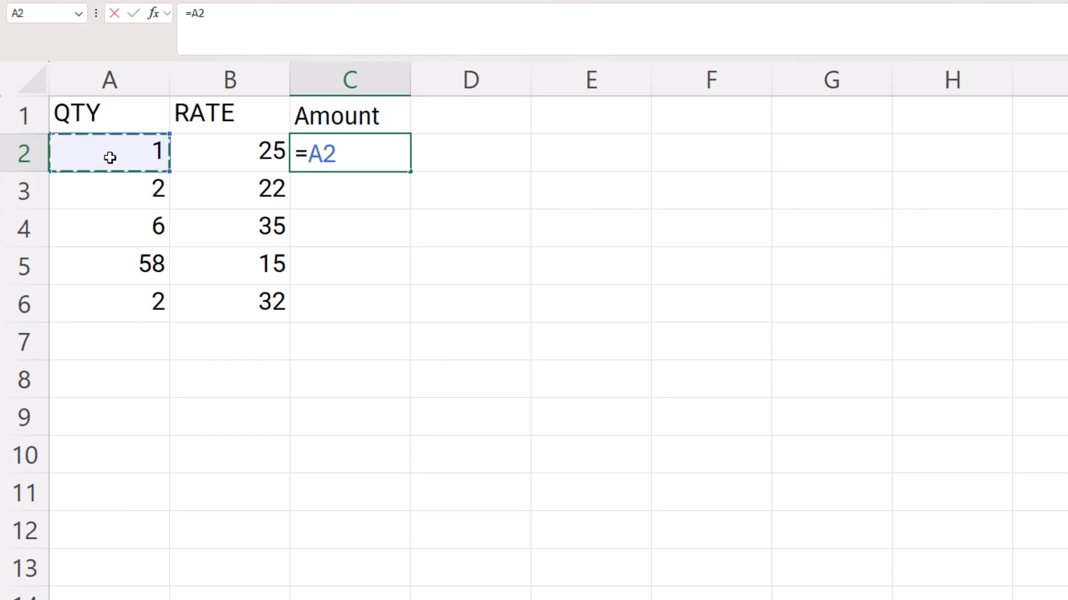
key(ctrl+shift+Down)
key(ctrl+shift+Down)
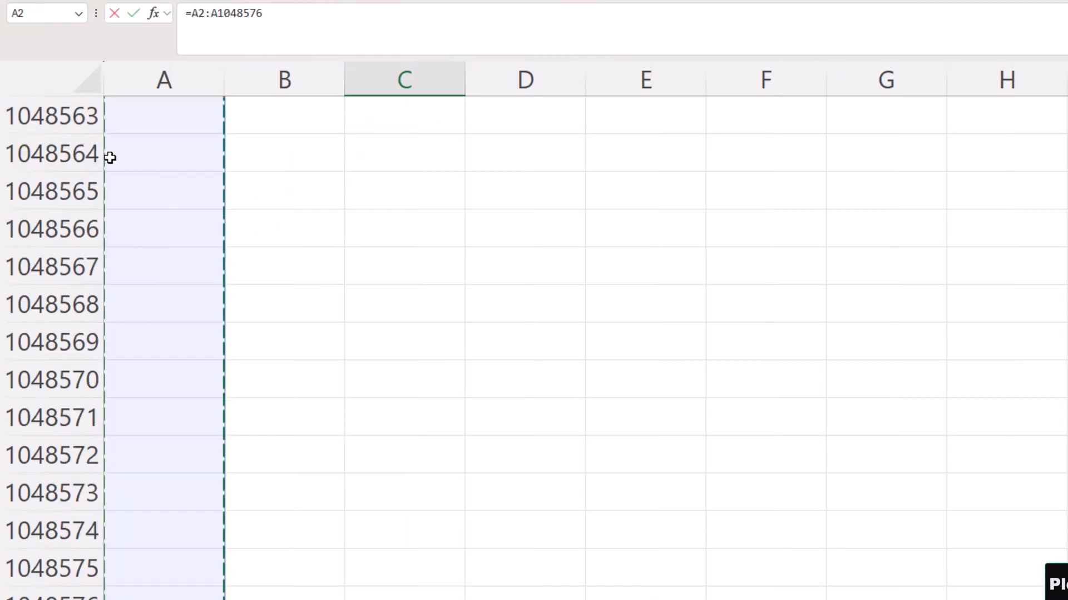
key(ctrl+BackSpace)
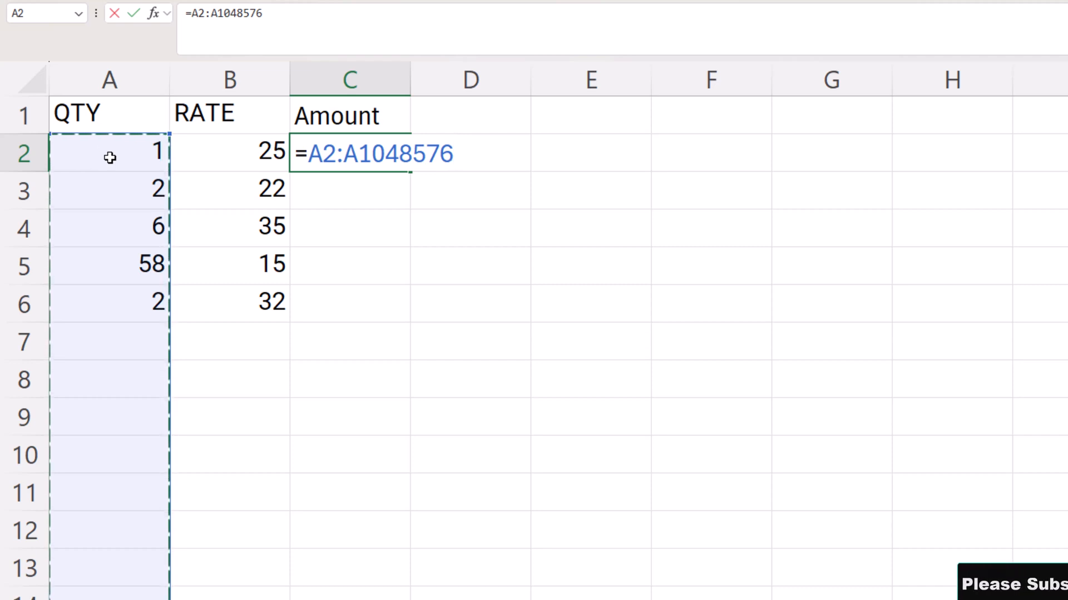
text(*)
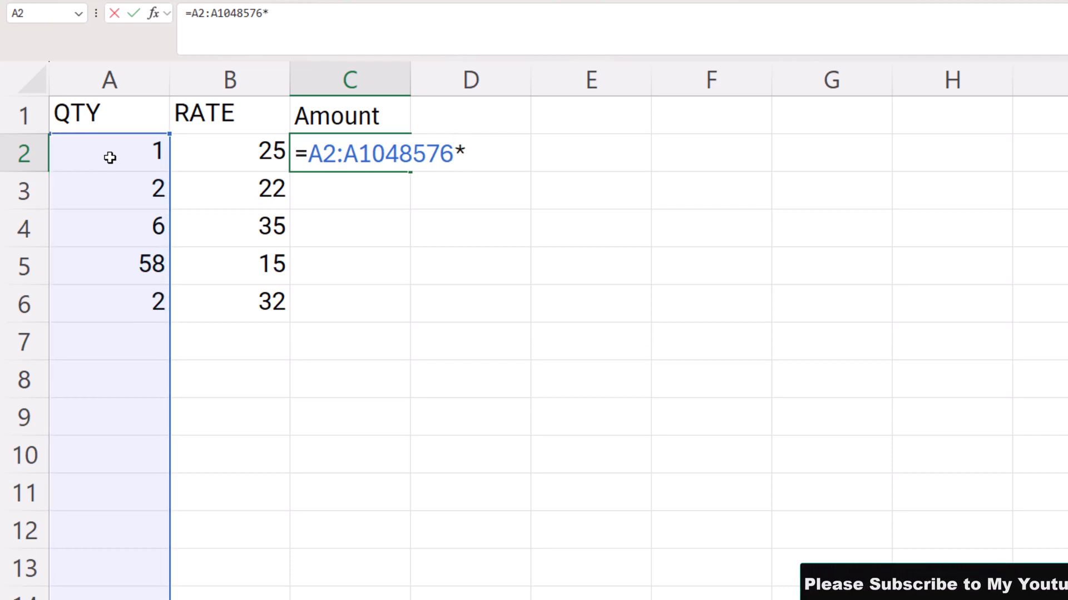
click(202, 153)
key(ctrl+shift+Down)
key(ctrl+shift+Down)
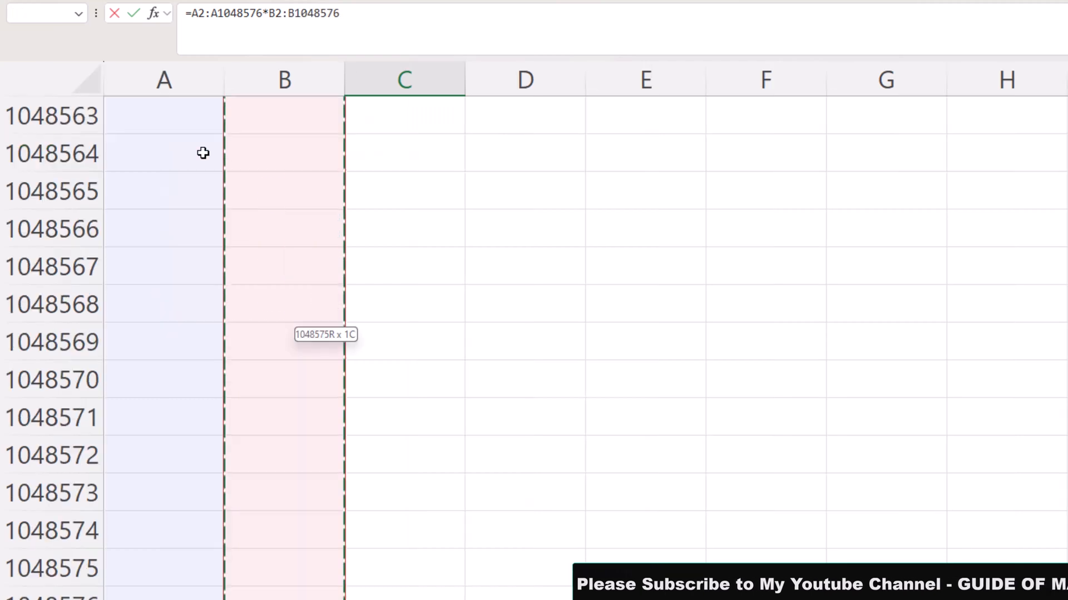
key(ctrl+BackSpace)
key(Return)
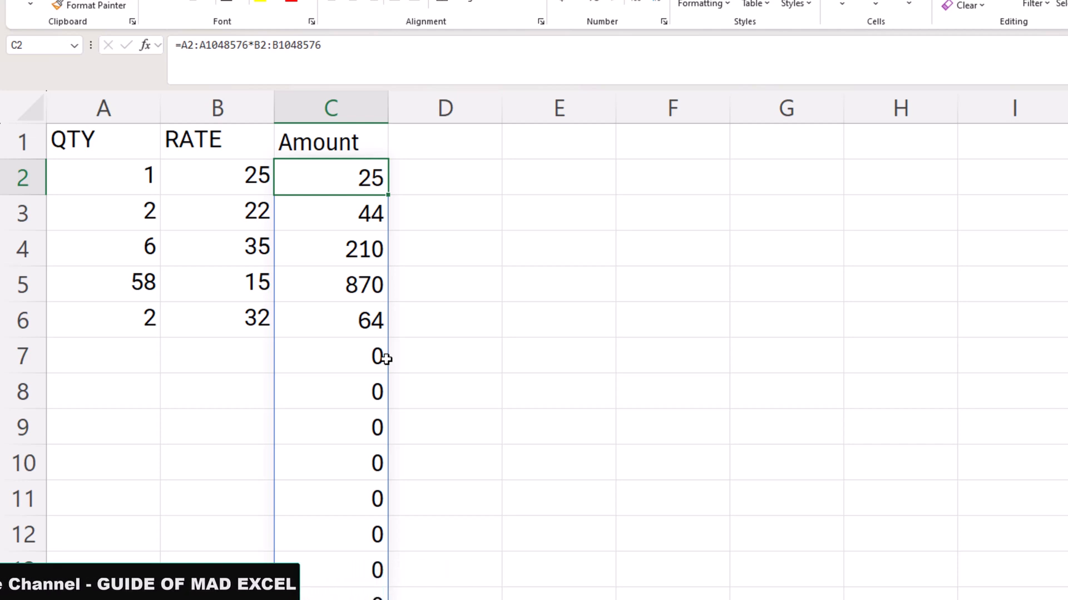
- Edit the C2 formula to wrap the first range as TRIMRANGE(A2:A1048576)
double_click(333, 175)
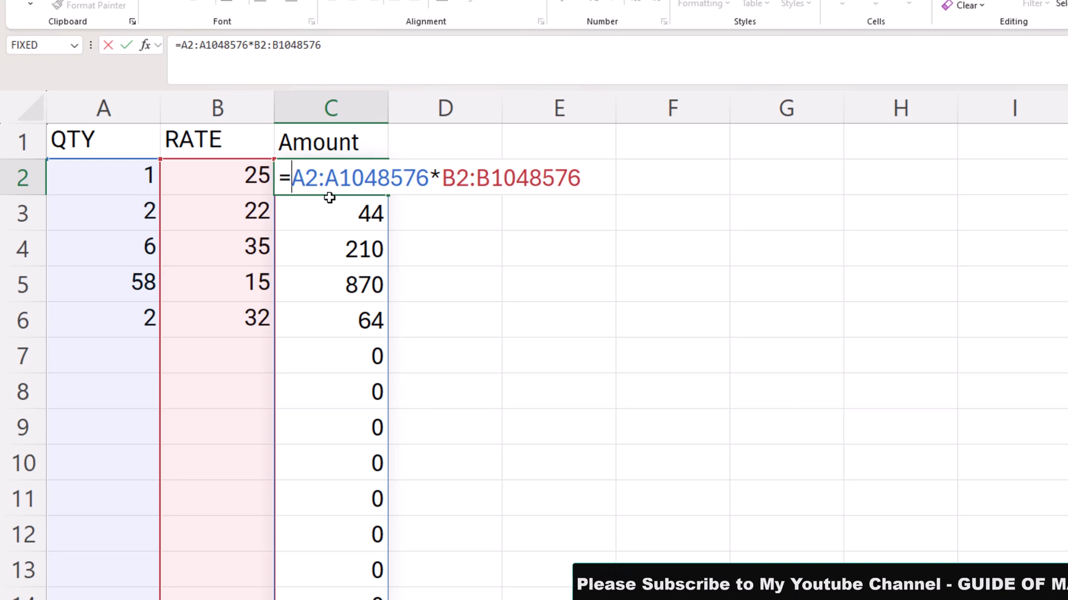
text(trim)
key(Down)
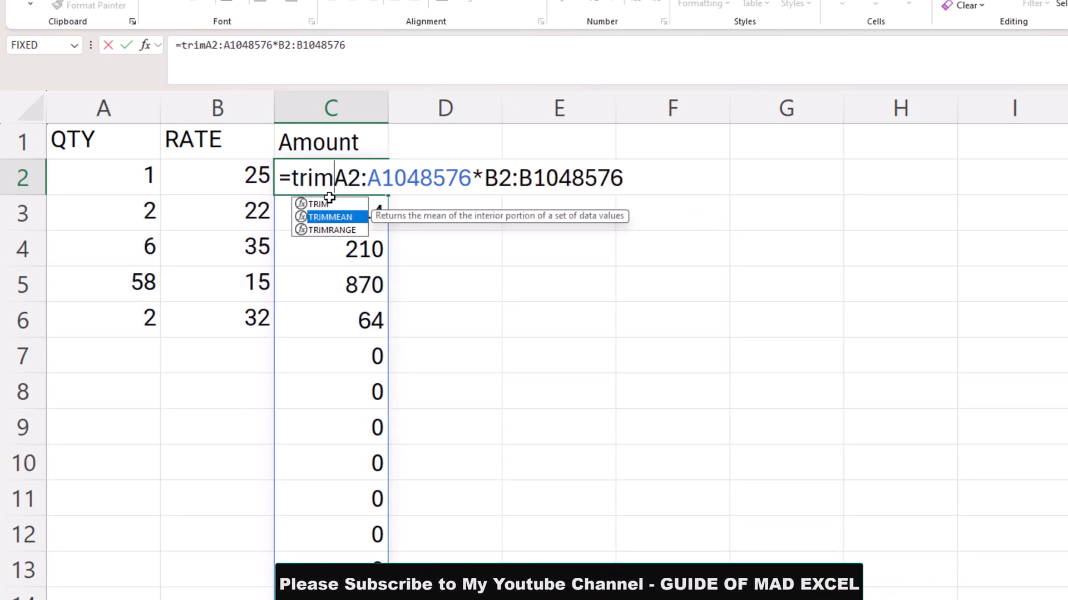
key(Down)
key(Tab)
click(557, 173)
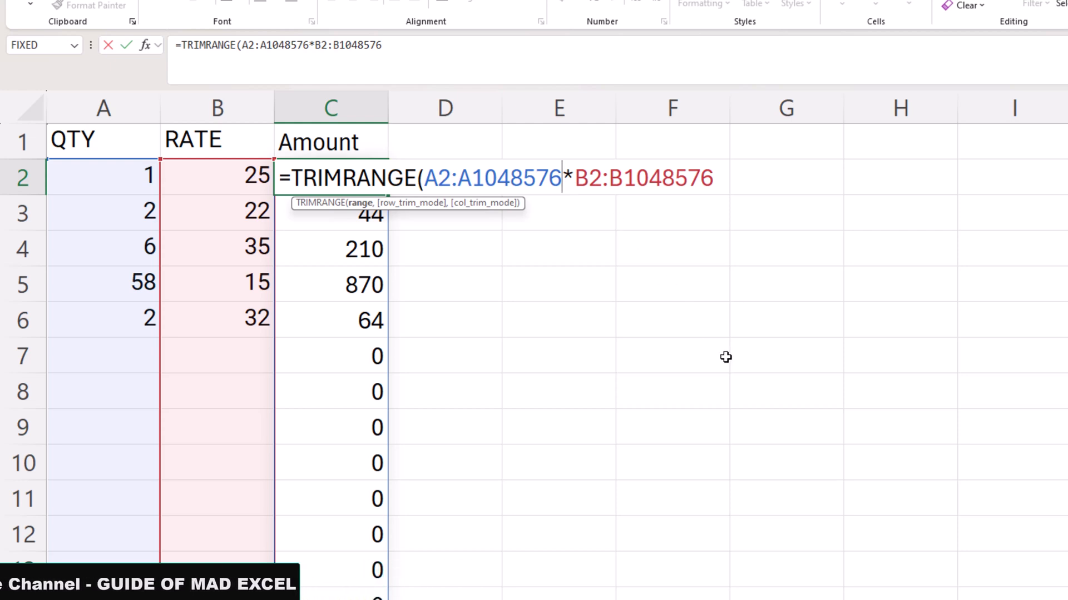
text()*)
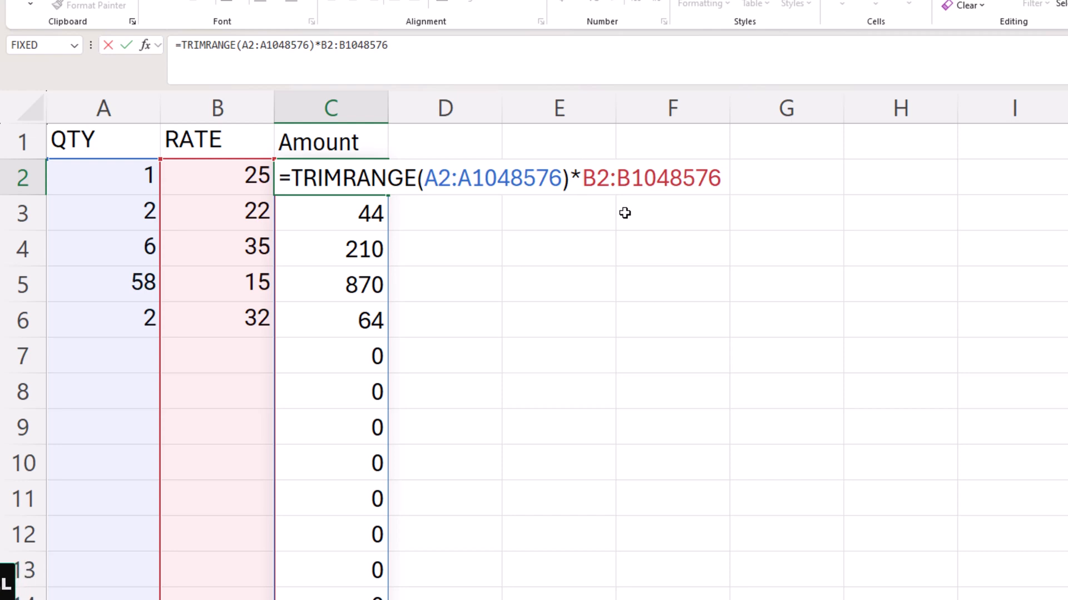
- Wrap the second range as TRIMRANGE(B2:B1048576) and commit the Amount formula
text(trim)
key(Down)
key(Down)
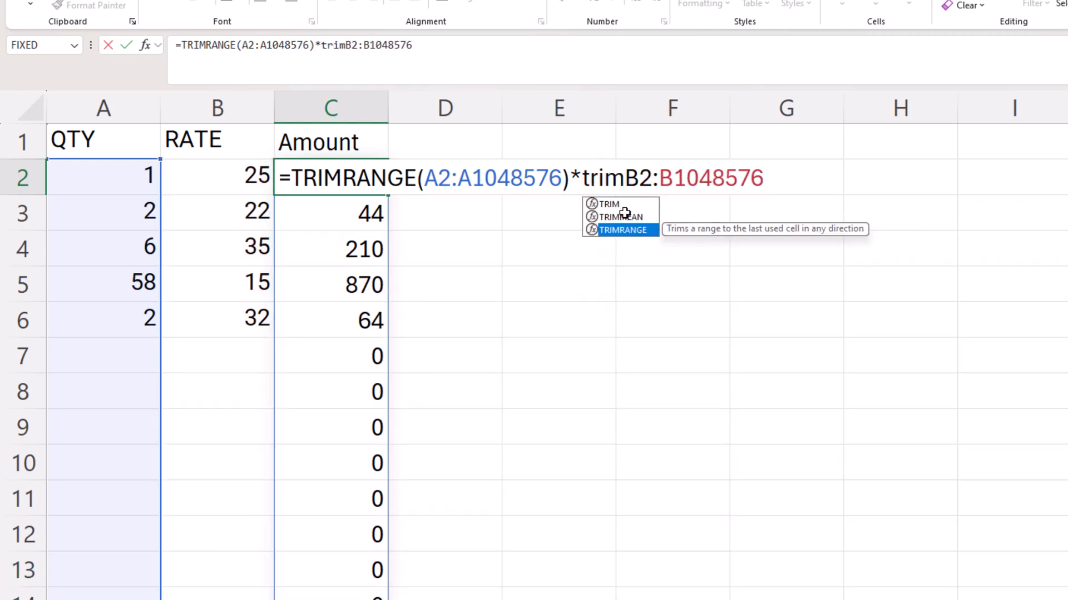
key(Tab)
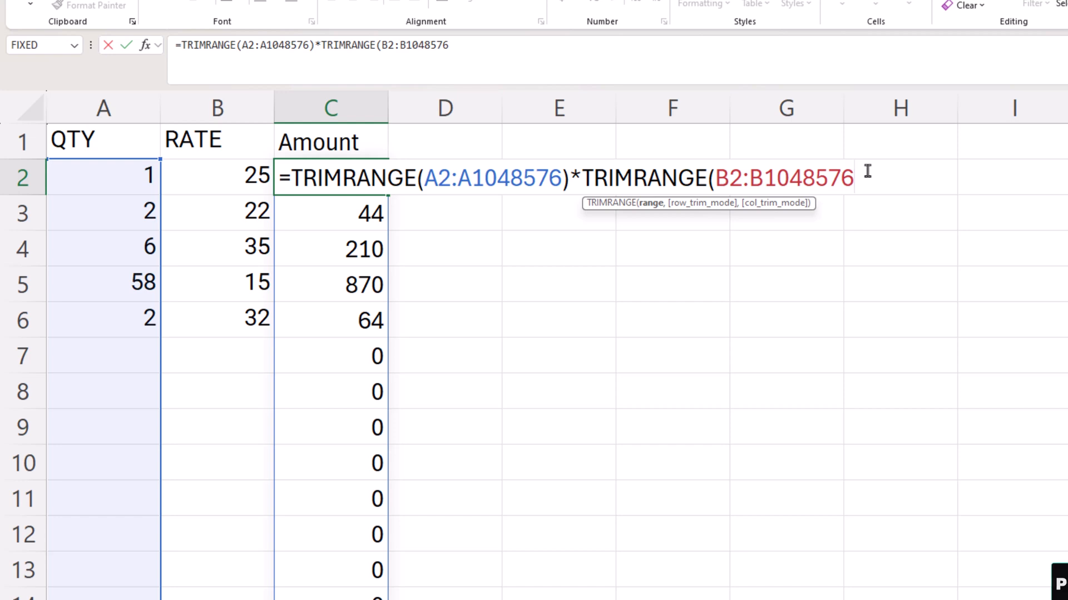
text())
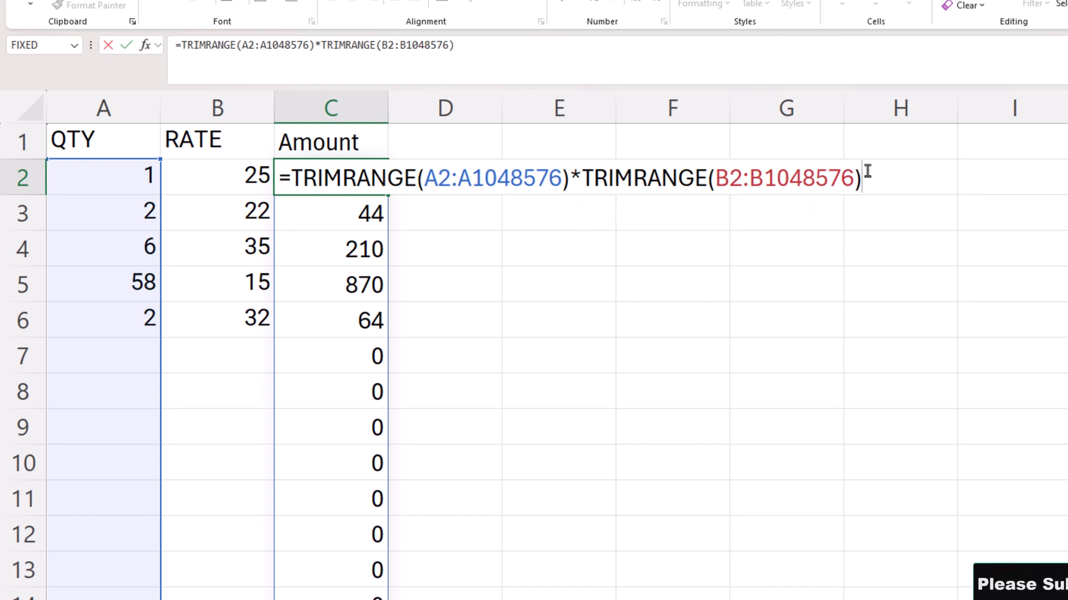
key(Return)
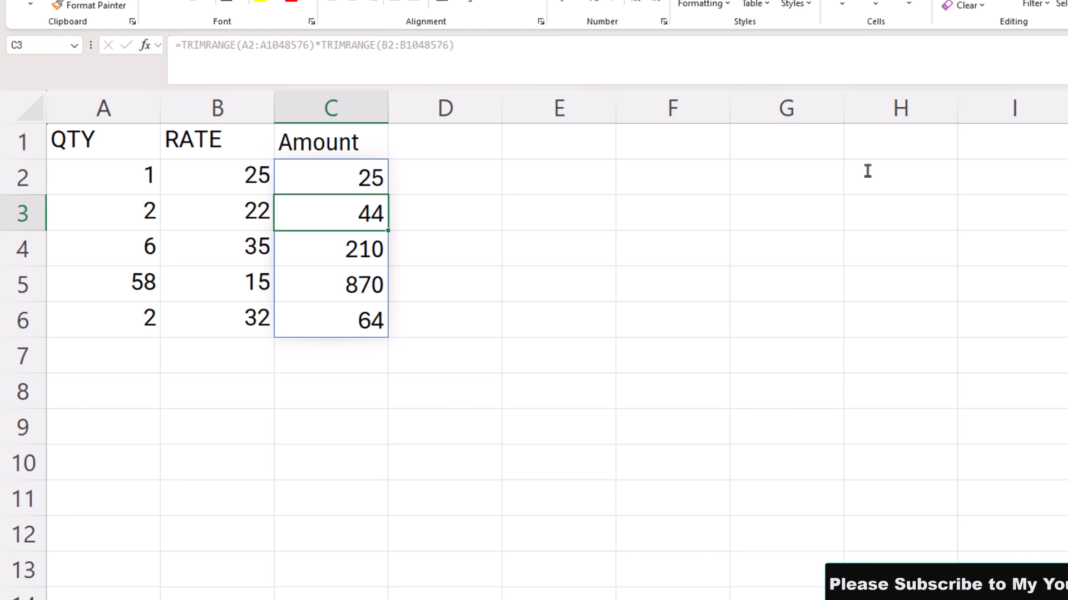
- Add a record in row 7 with QTY 38 and RATE 45
click(104, 365)
text(d)
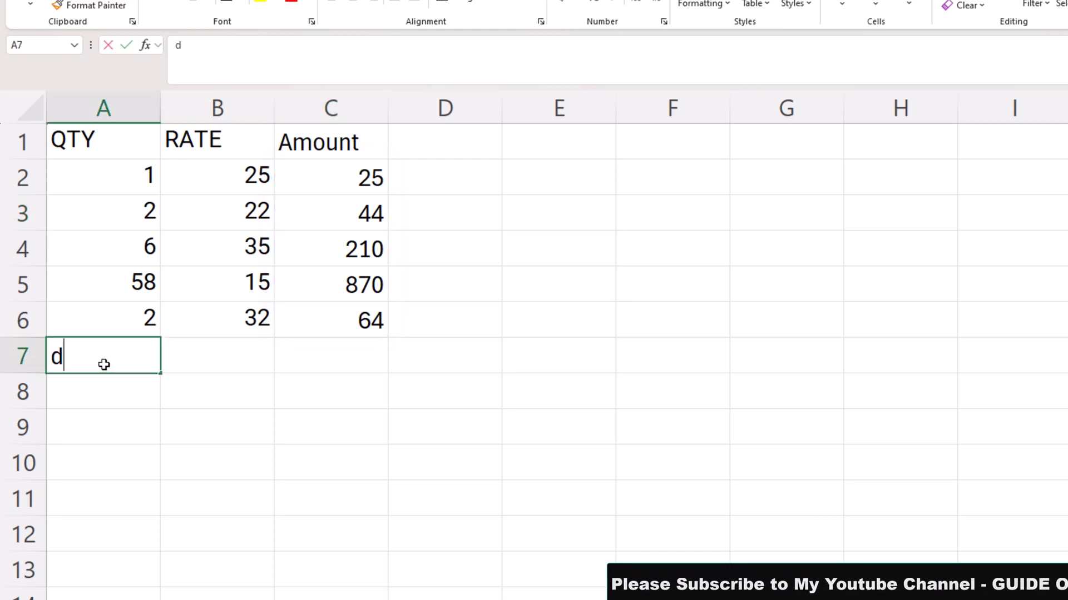
key(BackSpace)
text(38)
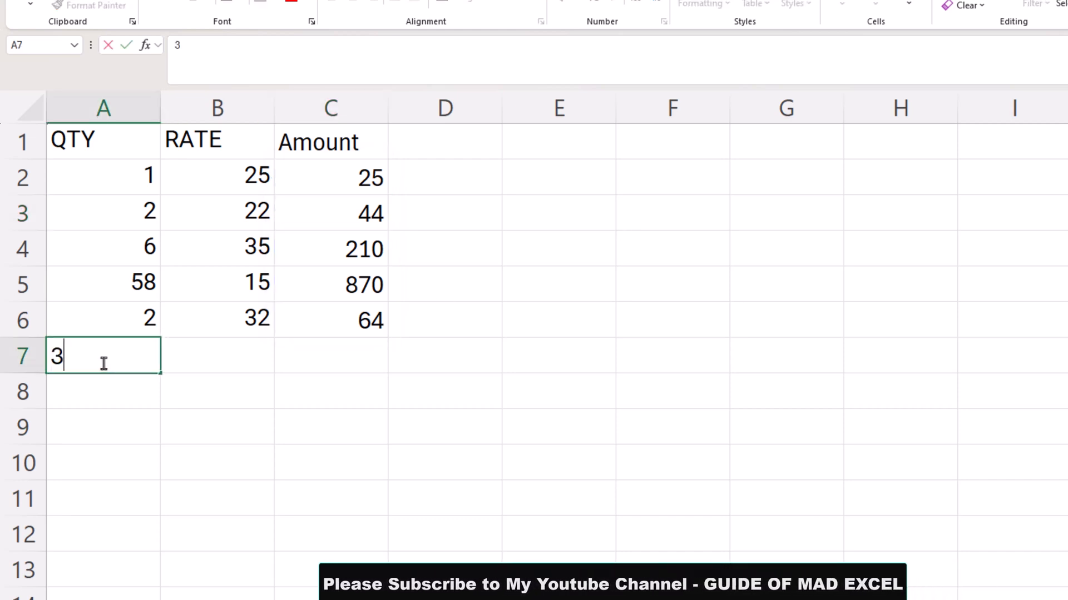
key(Tab)
text(45)
key(Return)
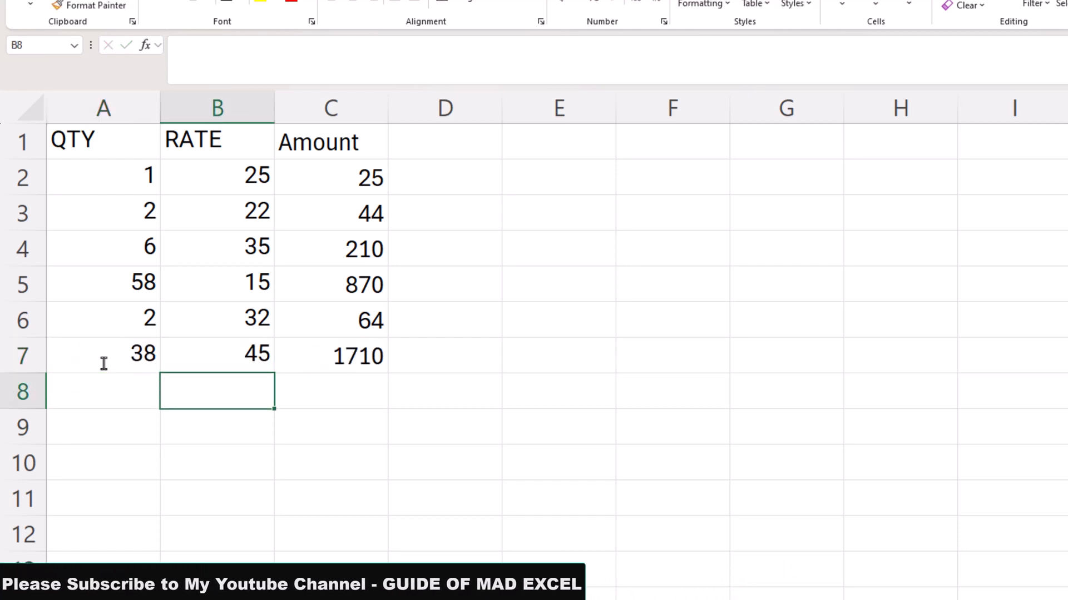
- Add a record in row 8 with QTY 34 and RATE 66
key(Left)
text(34)
key(Tab)
text(66)
key(Return)
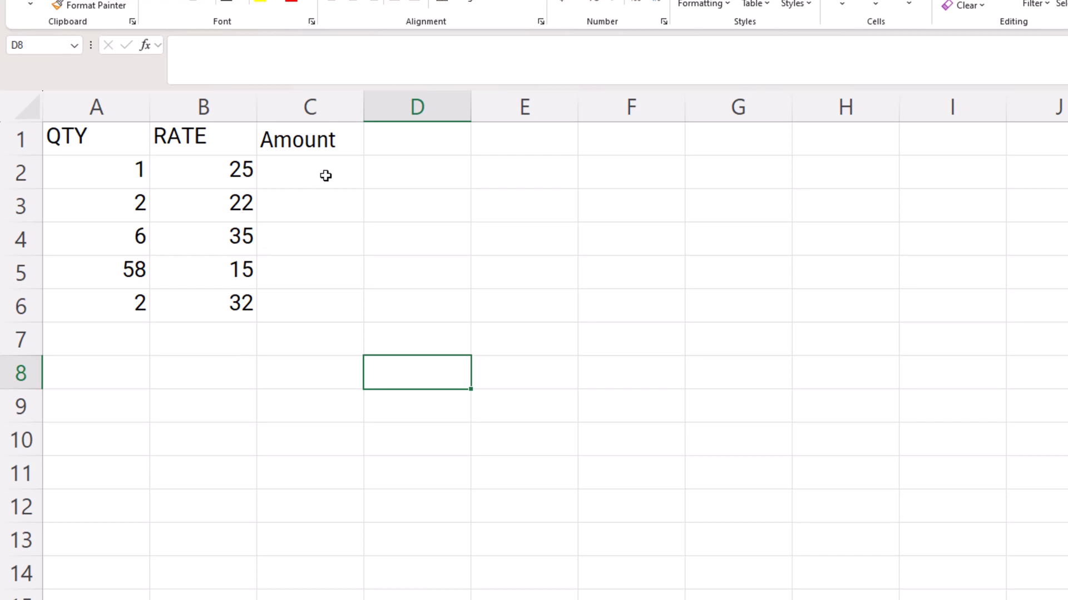
- In the empty Amount column, enter =A2:A1048576*B2:B1048576 in C2 without any trimming
scroll(386, 311, up, 2)
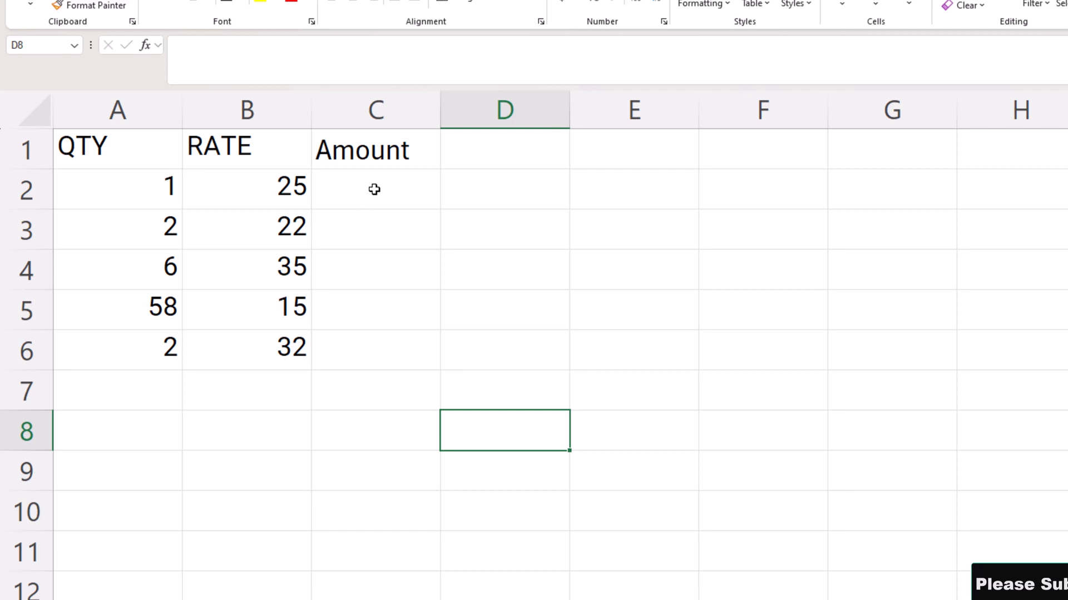
click(374, 189)
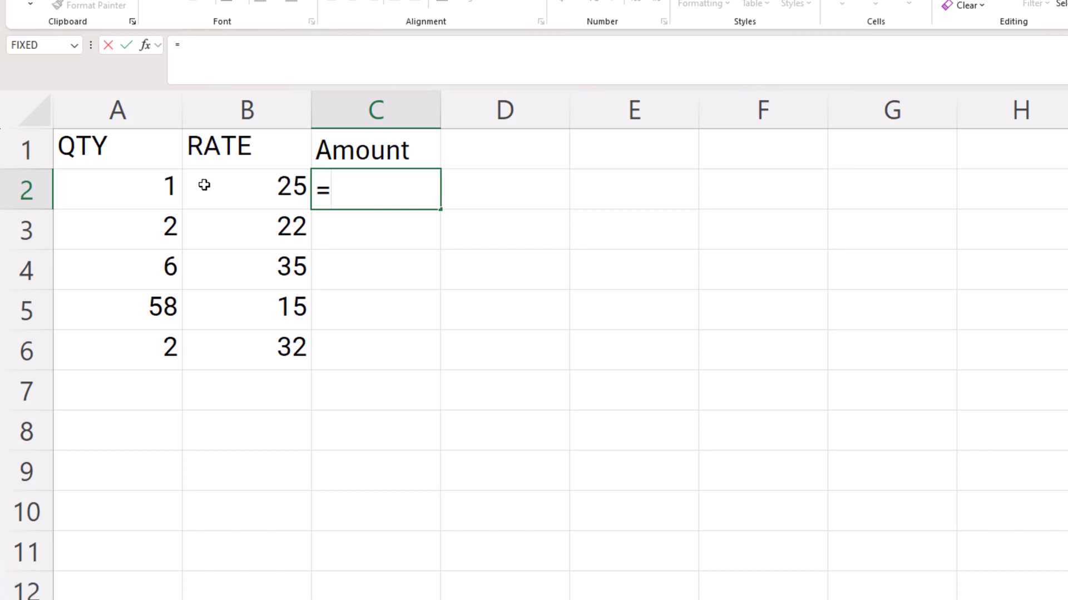
click(150, 187)
key(ctrl+shift+Down)
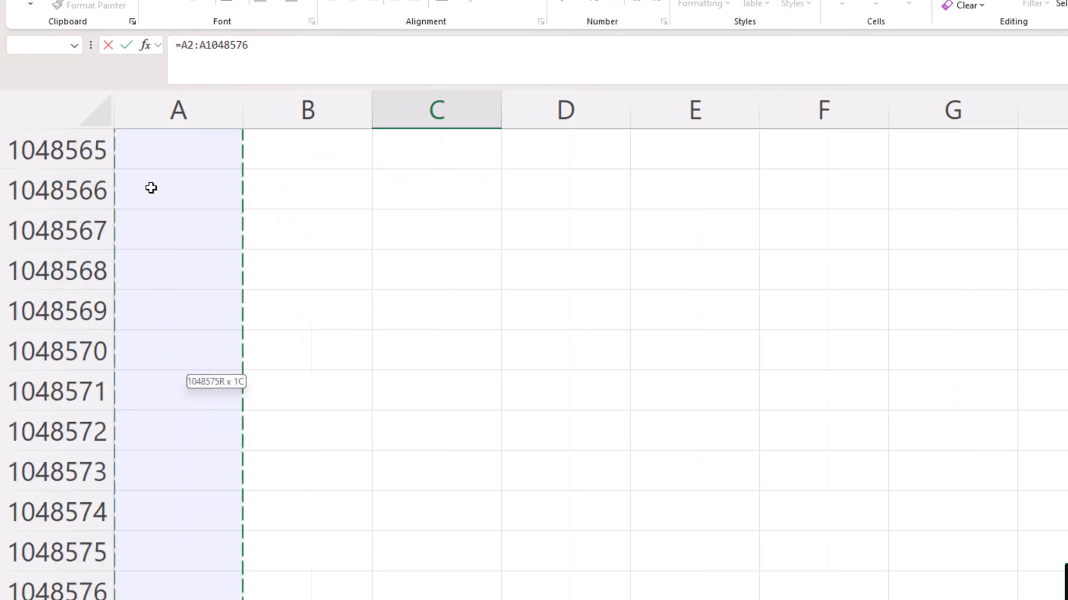
key(ctrl+BackSpace)
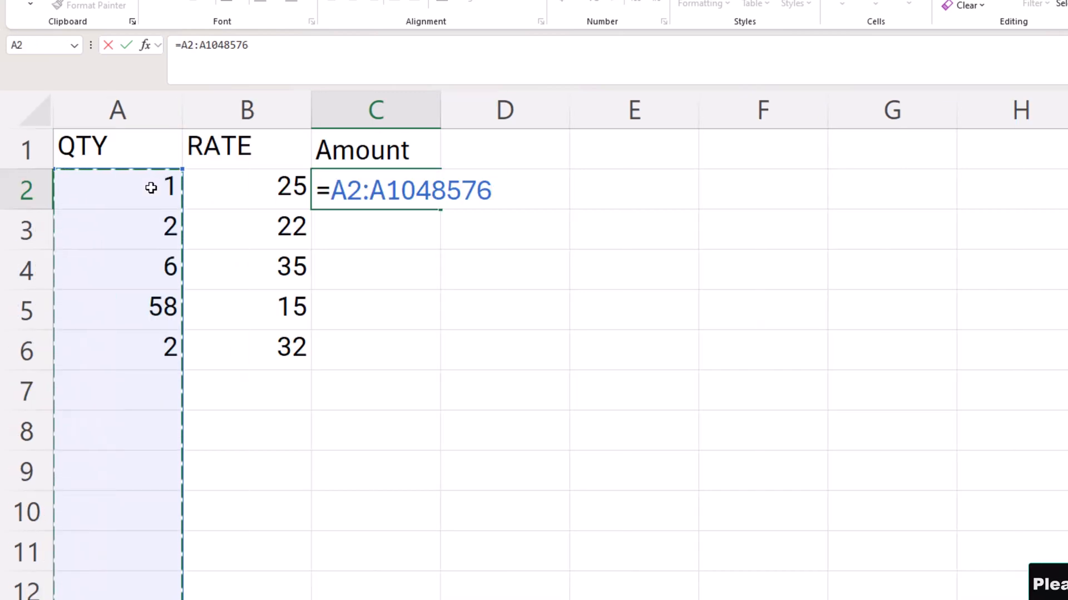
text(*)
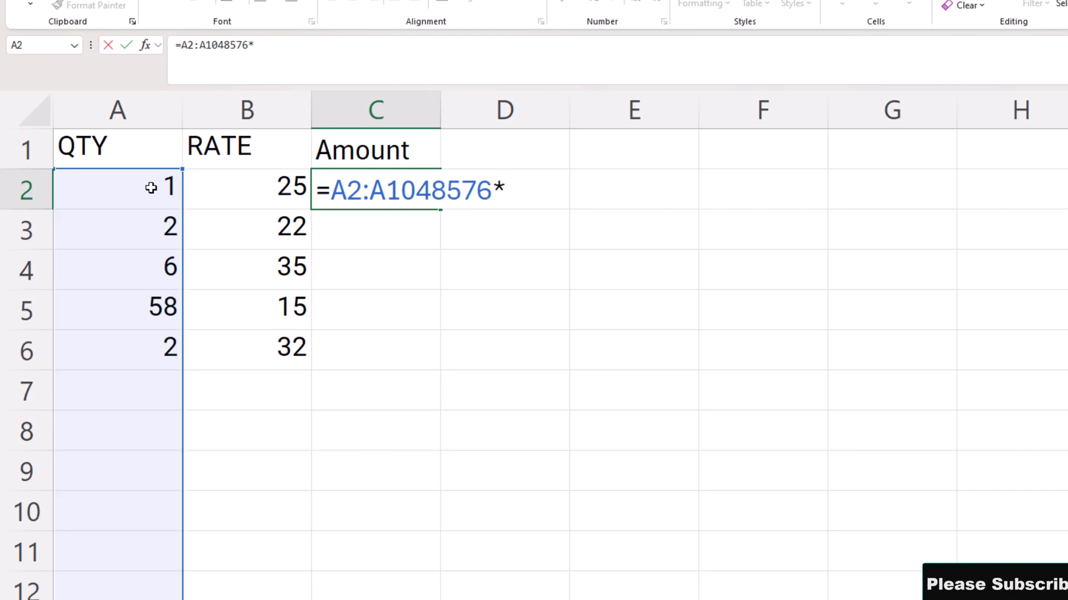
click(231, 188)
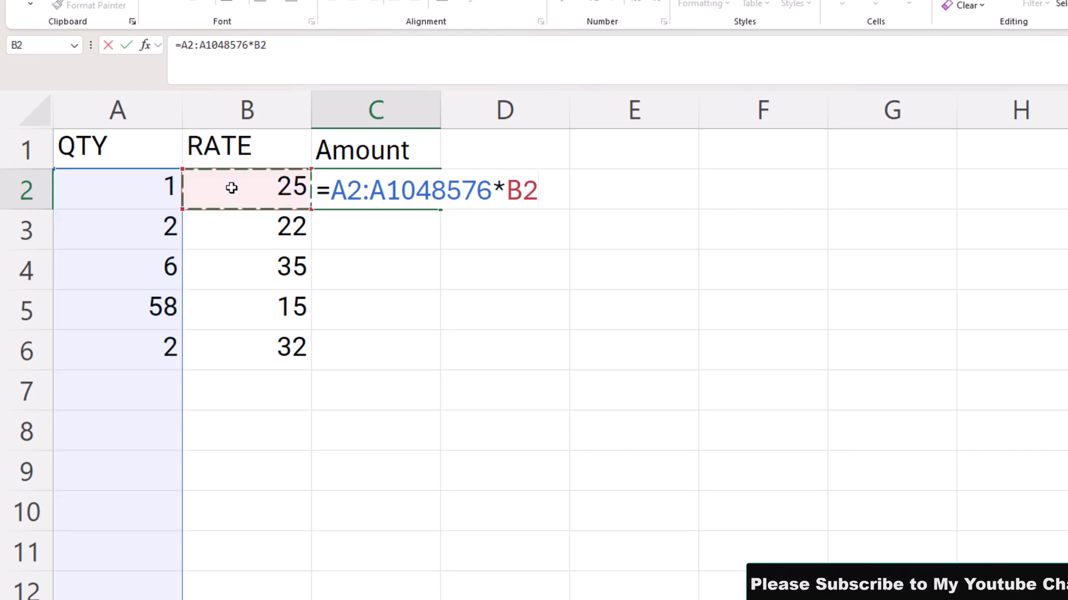
key(ctrl+shift+Down)
key(ctrl+shift+Down)
key(ctrl+BackSpace)
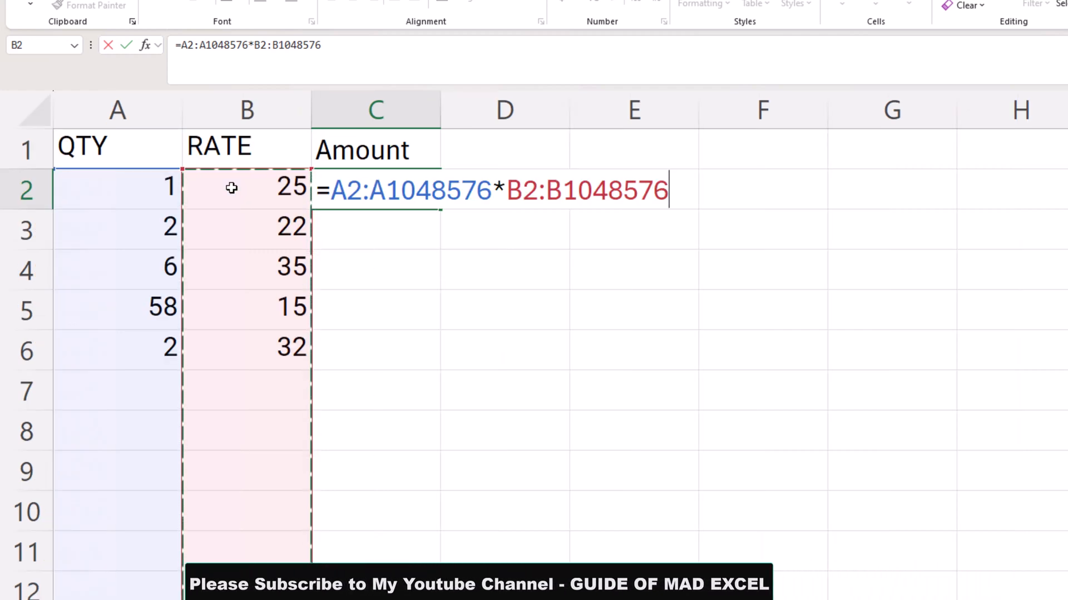
key(Return)
- Add a dot after the colon in both ranges of C2, making the formula =A2:.A1048576*B2:.B1048576
click(352, 189)
double_click(362, 189)
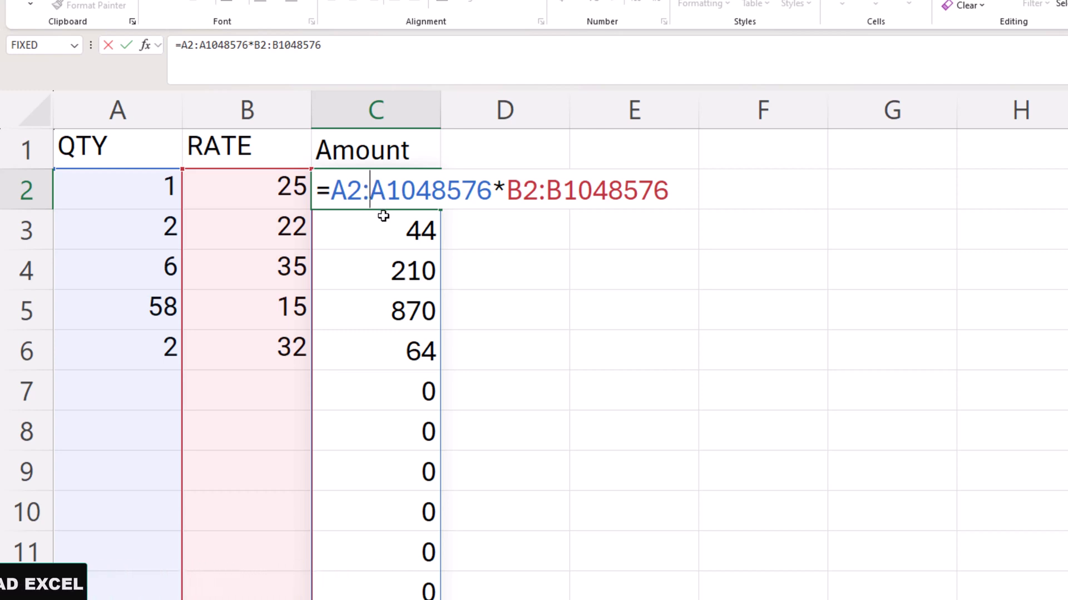
text(,)
key(BackSpace)
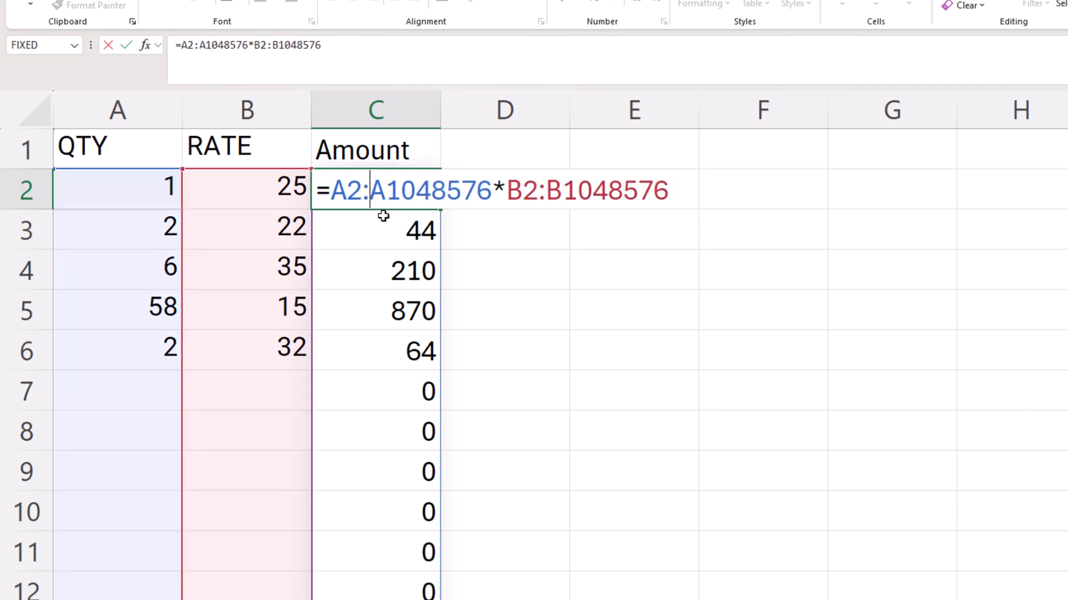
text(.)
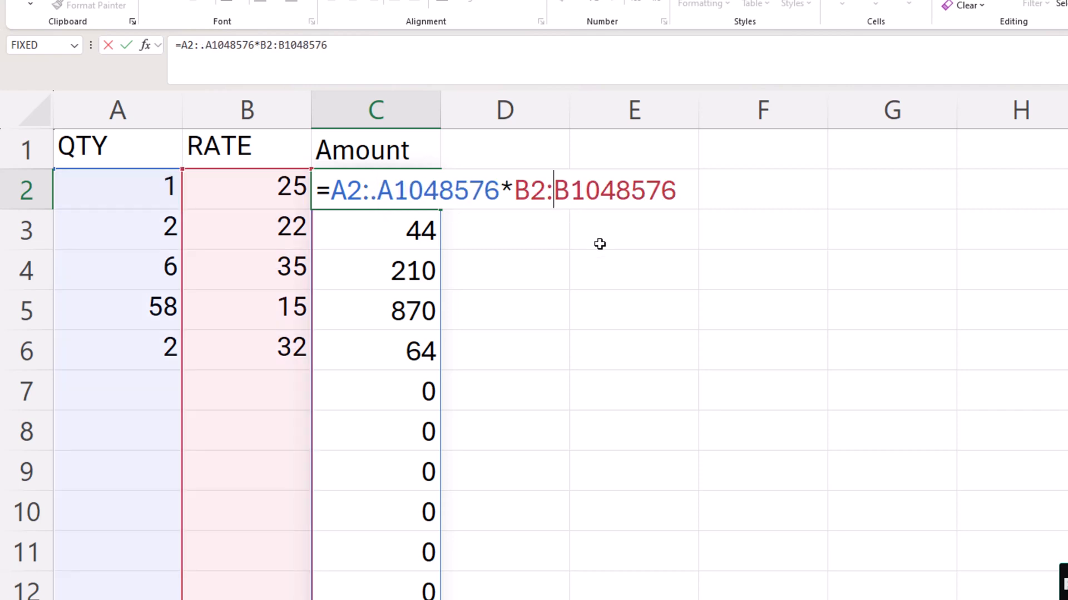
text(.)
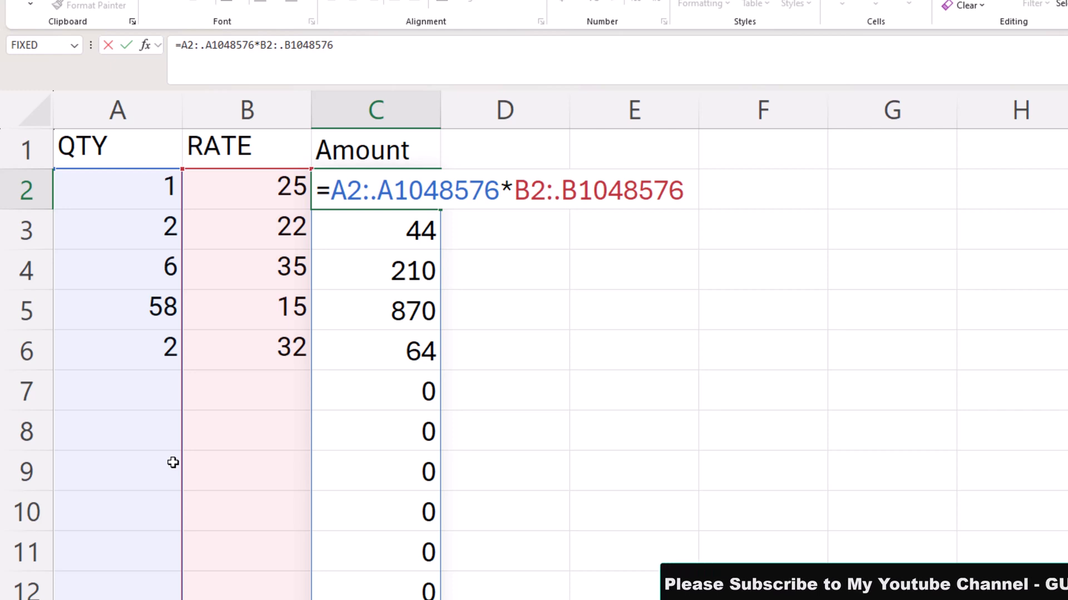
key(Return)
key(Up)
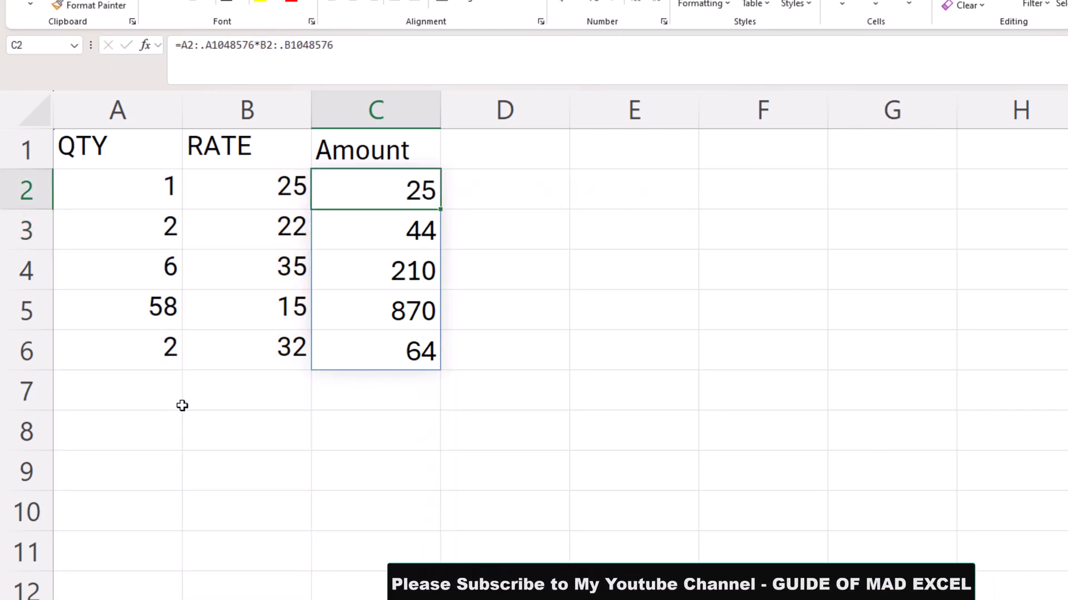
- Leave the C2 formula as it is and enter 45 in C5, inside the spilled Amount results
double_click(357, 191)
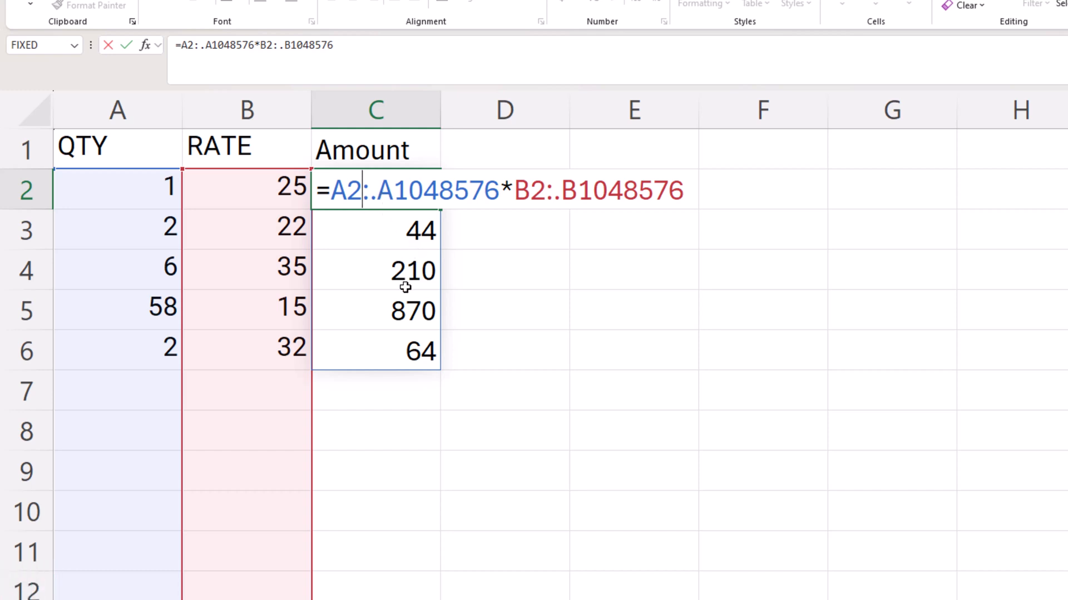
key(ctrl+Return)
click(406, 305)
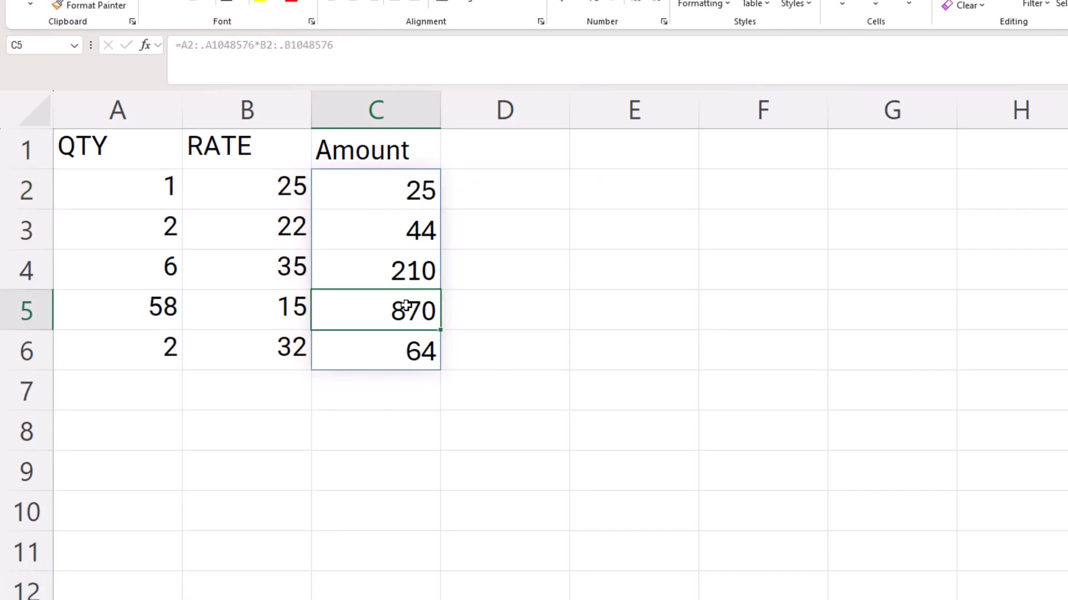
text(45)
click(450, 375)
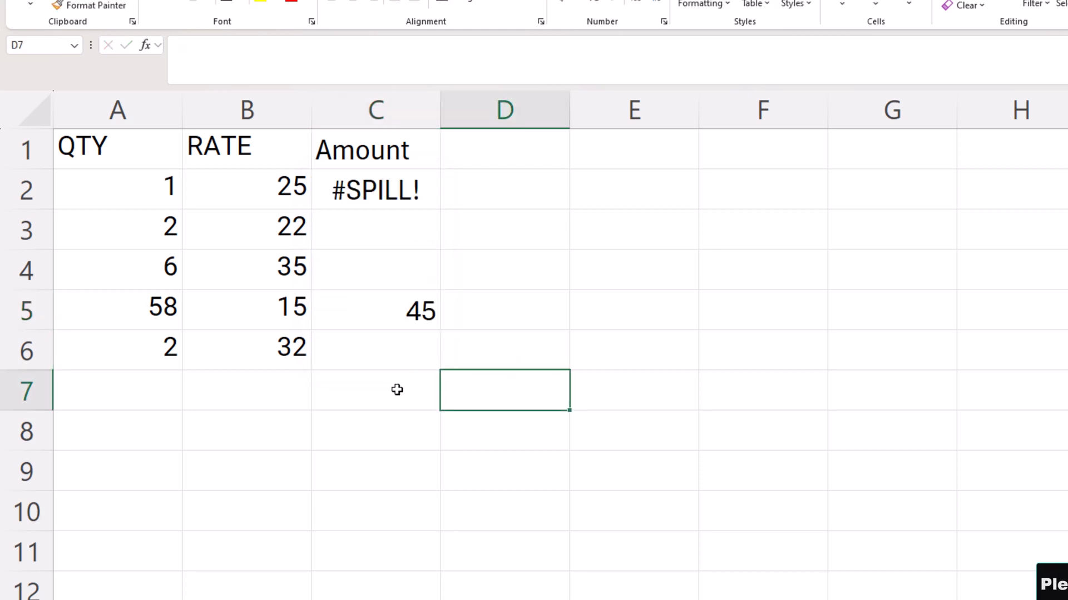
- Delete the manual entry from C5 and select the formula cell C2
click(393, 306)
key(Delete)
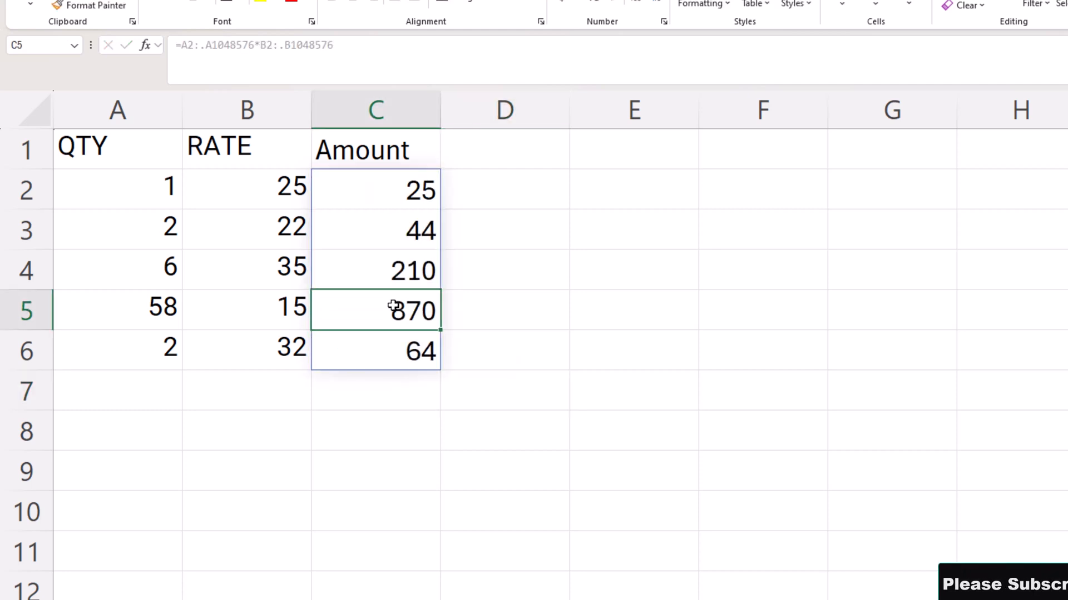
click(396, 188)
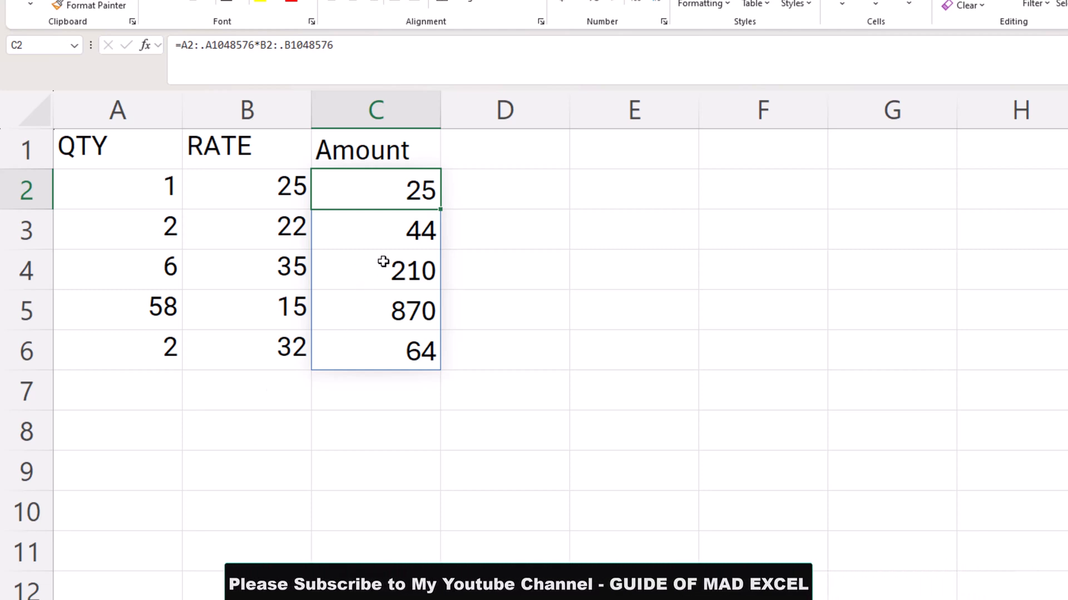
- Compare the formula shown for C2 with the one shown for spilled cell C5
click(385, 290)
click(371, 185)
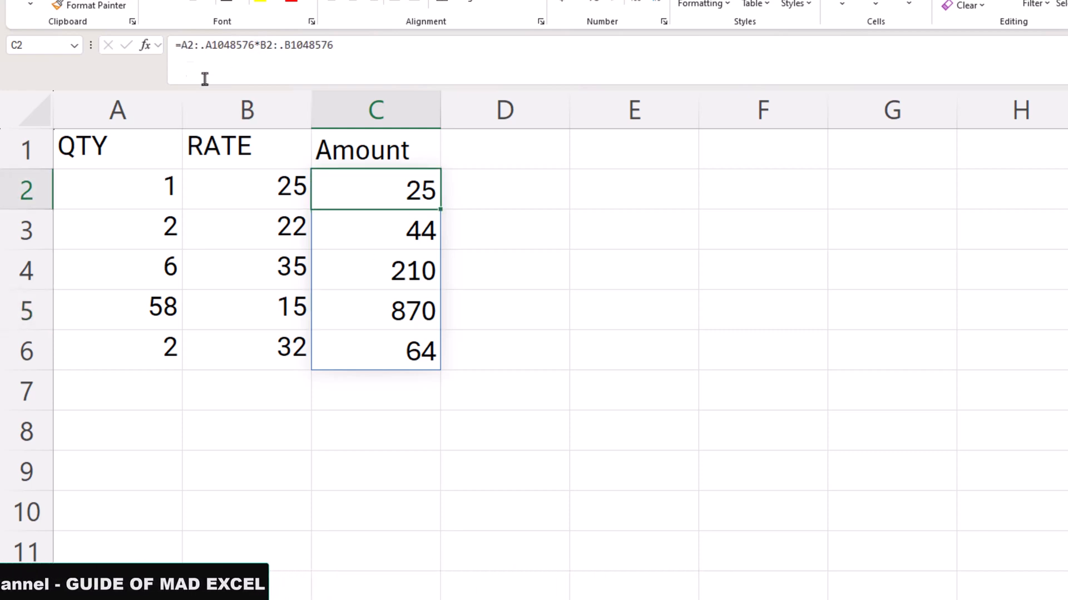
click(368, 307)
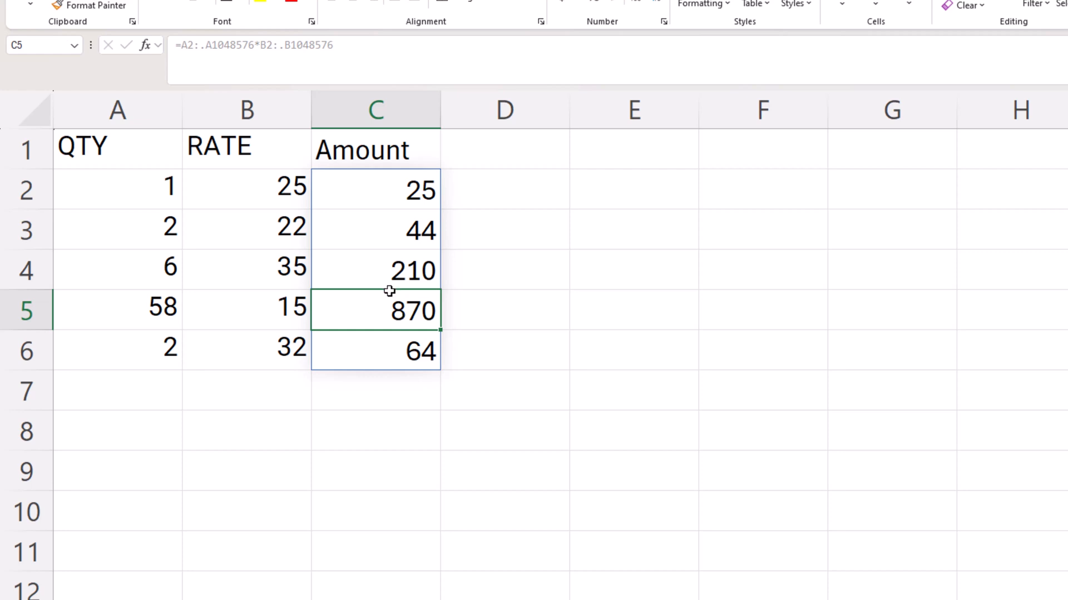
click(370, 185)
click(387, 294)
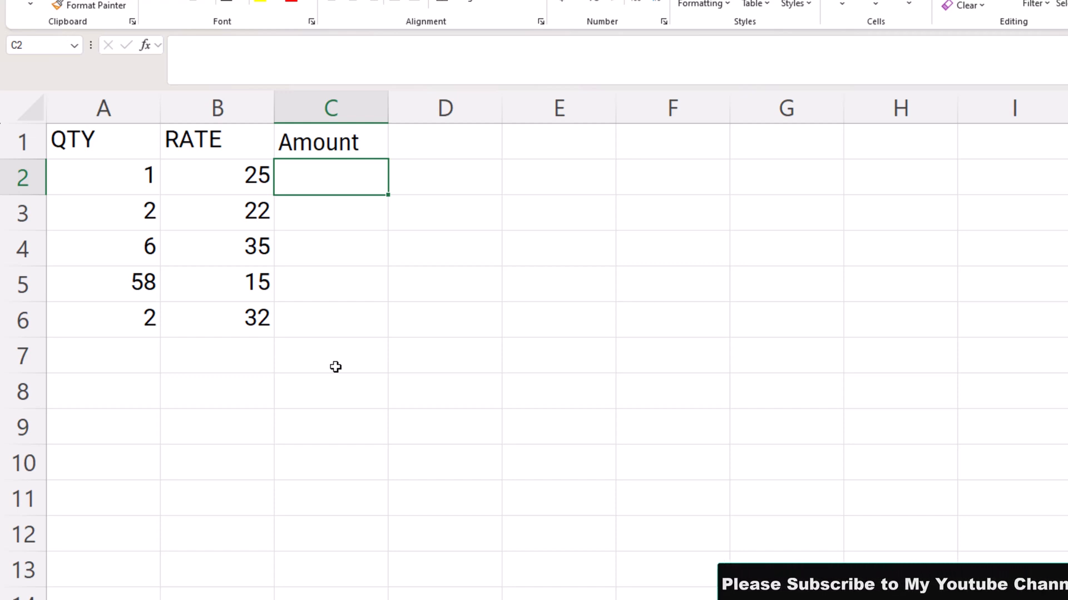
- In the empty cell C2, enter =A:A*B:B to multiply the entire QTY and RATE columns
text(=)
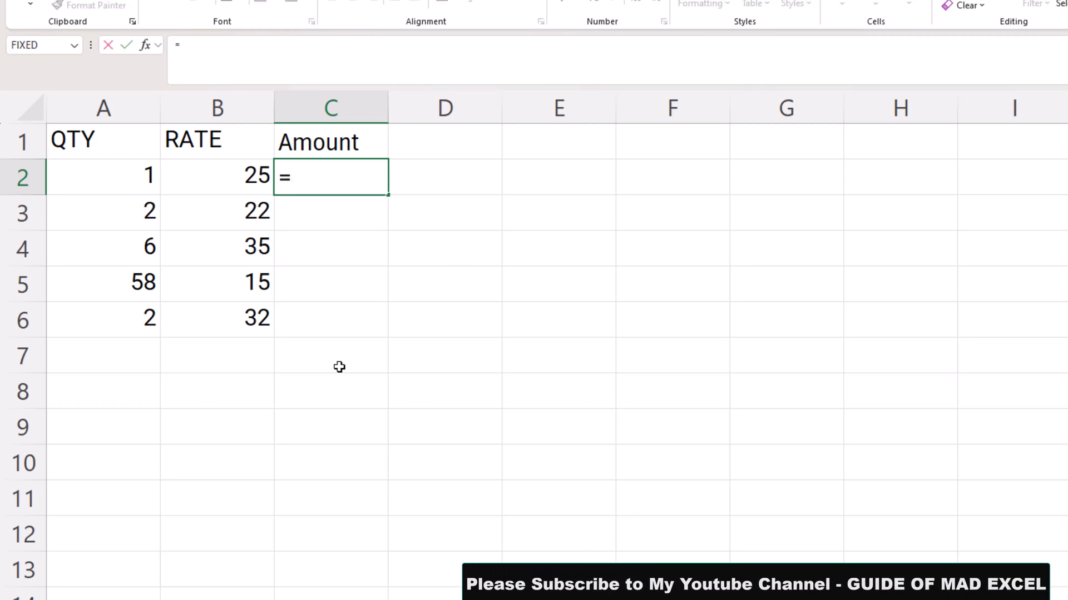
click(131, 93)
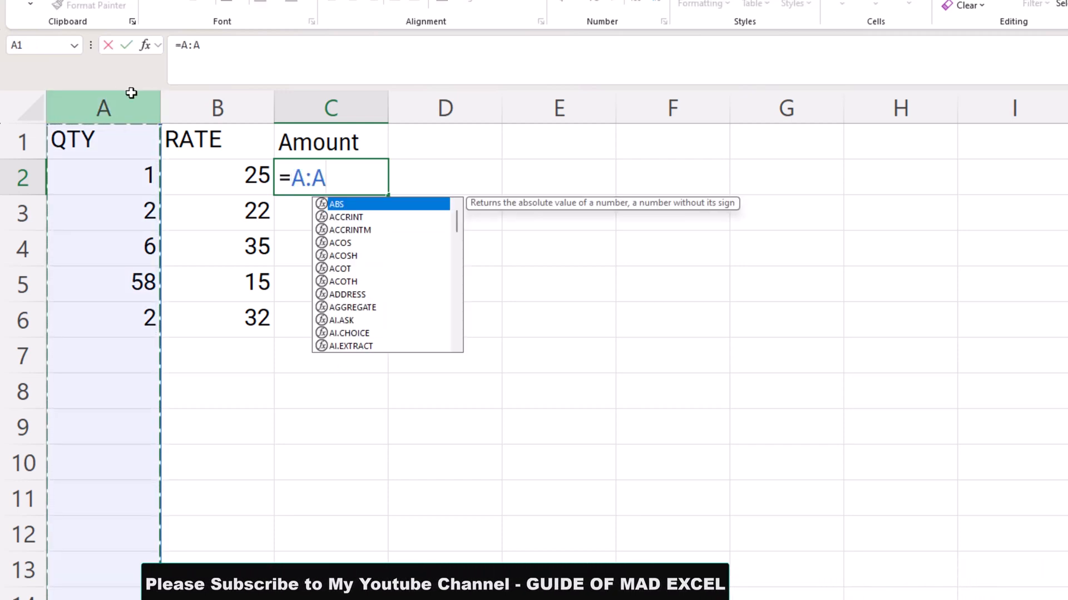
text(*)
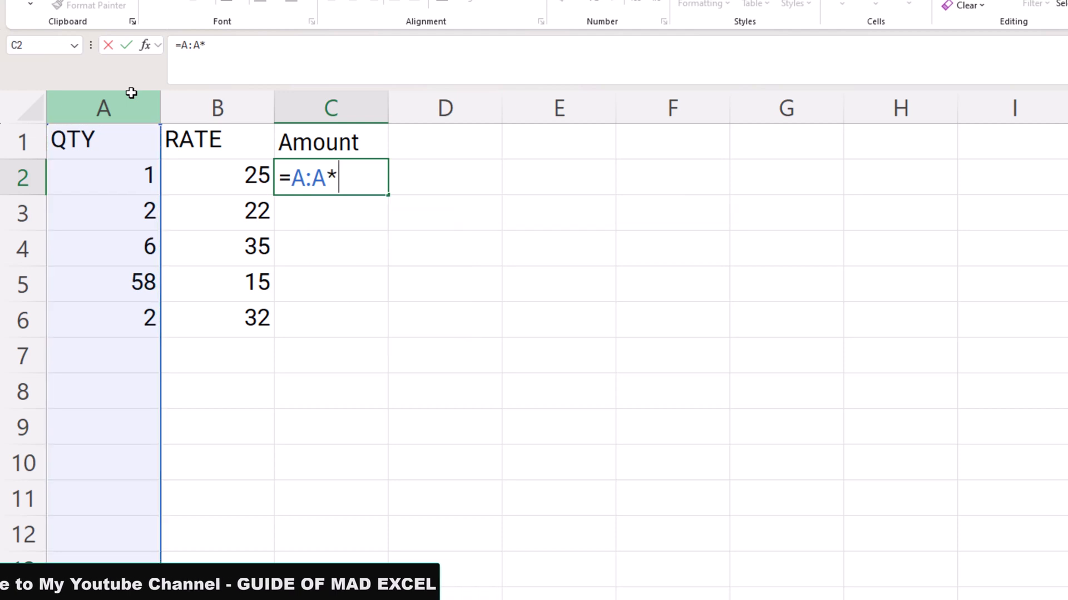
click(214, 97)
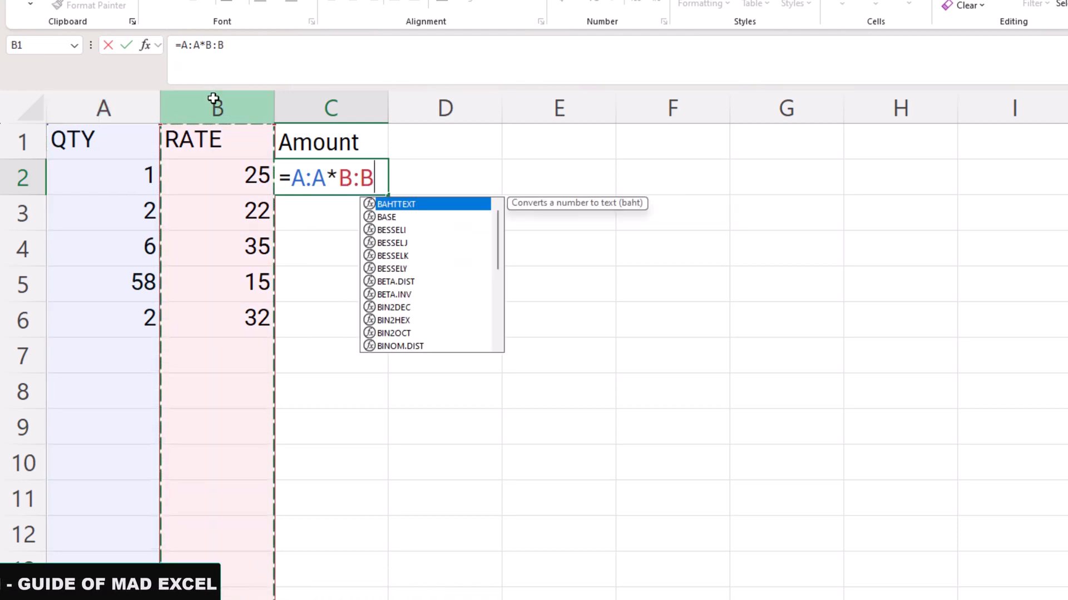
key(Return)
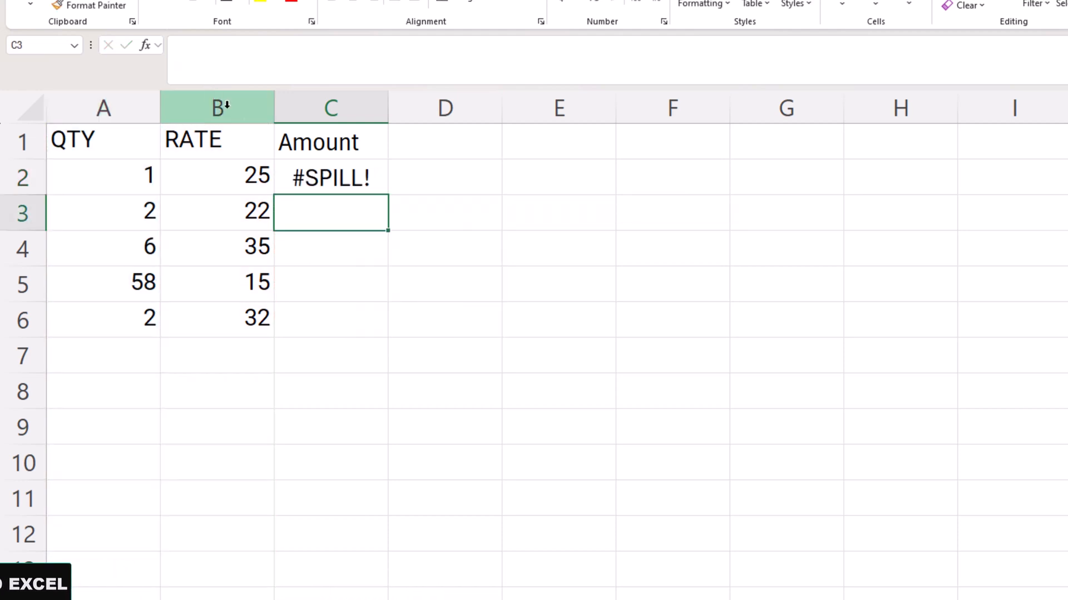
- Add a dot before and after the colon in both column references of C2, making the formula =A.:.A*B.:.B
double_click(314, 170)
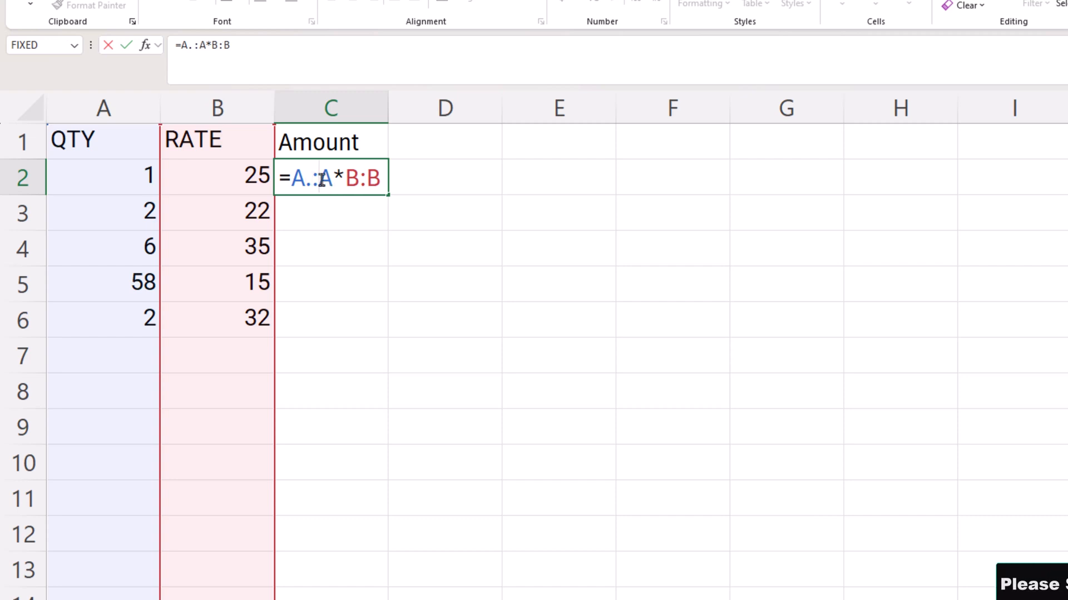
text(.:)
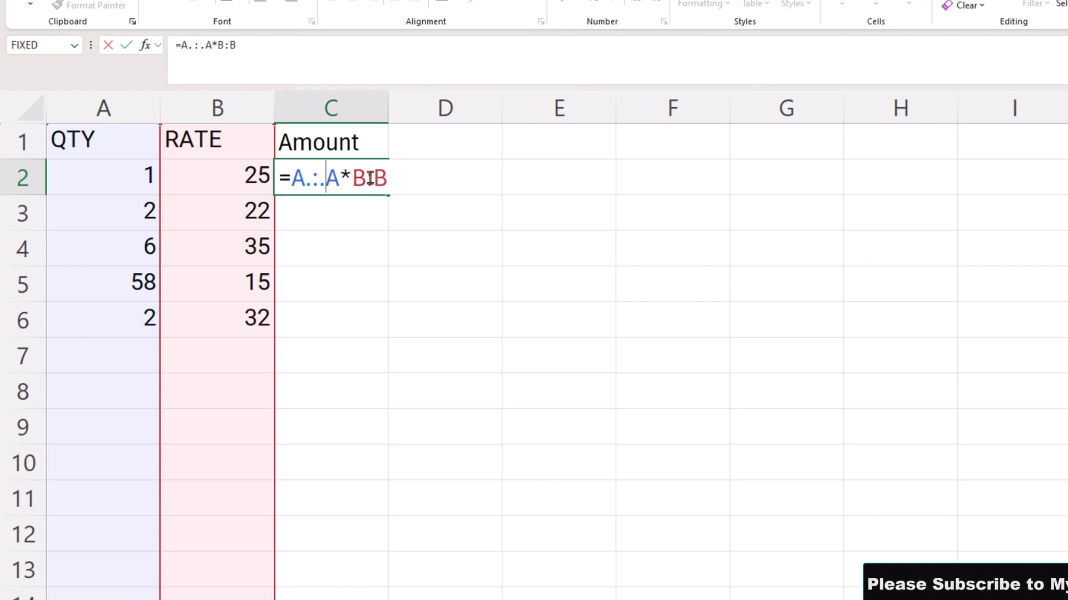
text(.)
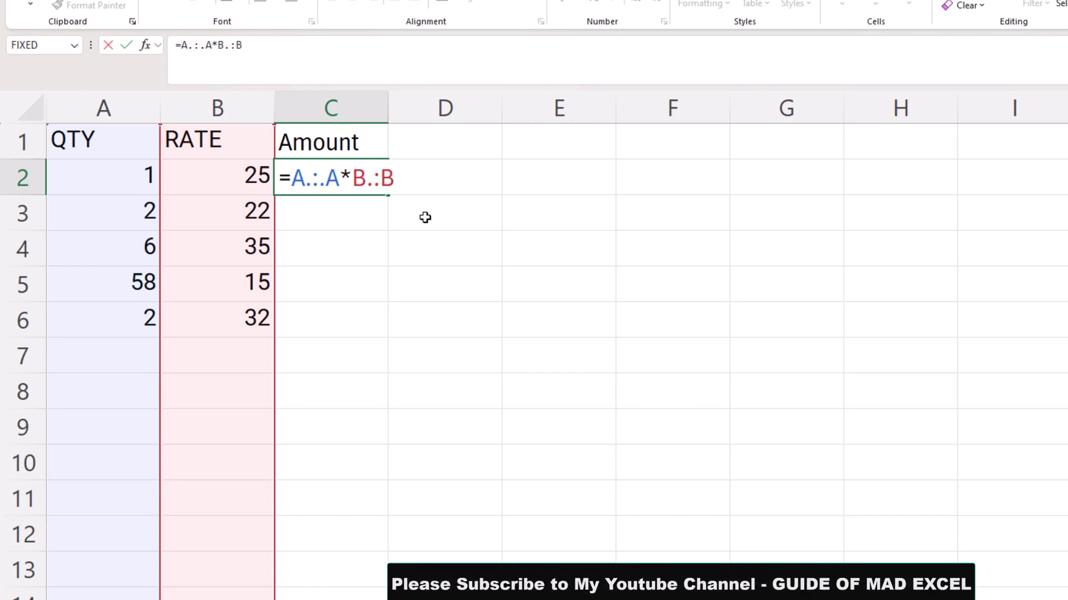
key(Right)
text(.)
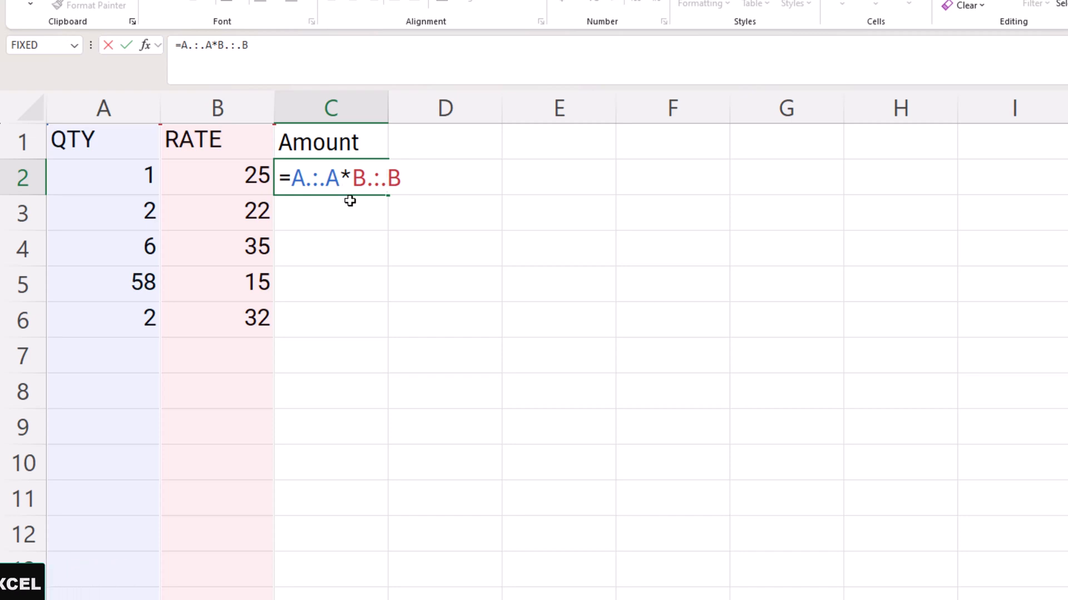
key(Return)
key(Up)
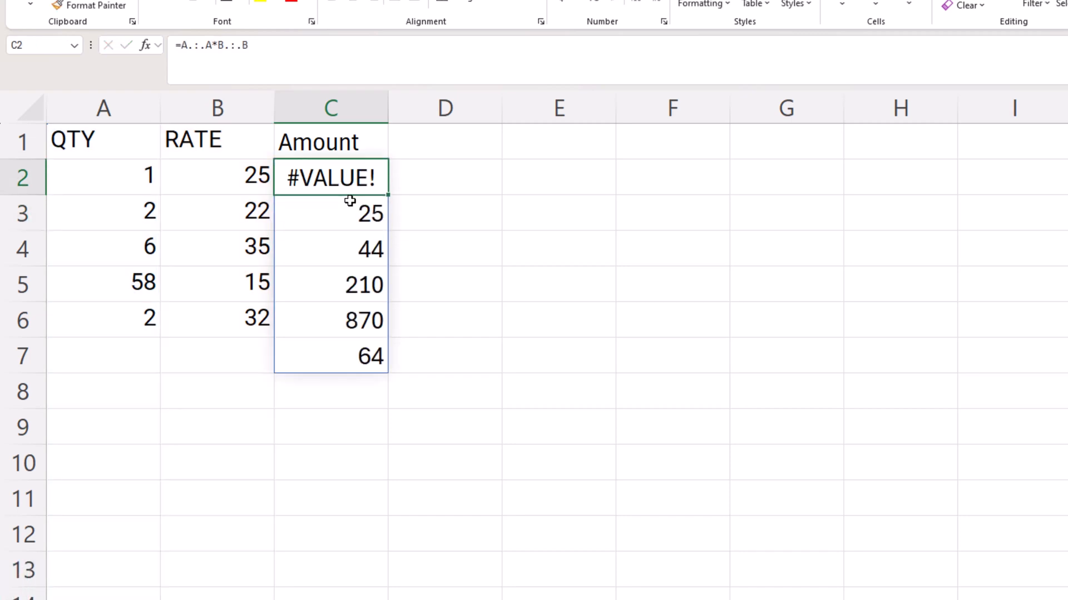
- Wrap the C2 formula in DROP to remove the first row, making it =DROP(A.:.A*B.:.B,1)
drag(93, 138, 318, 139)
click(336, 189)
double_click(338, 177)
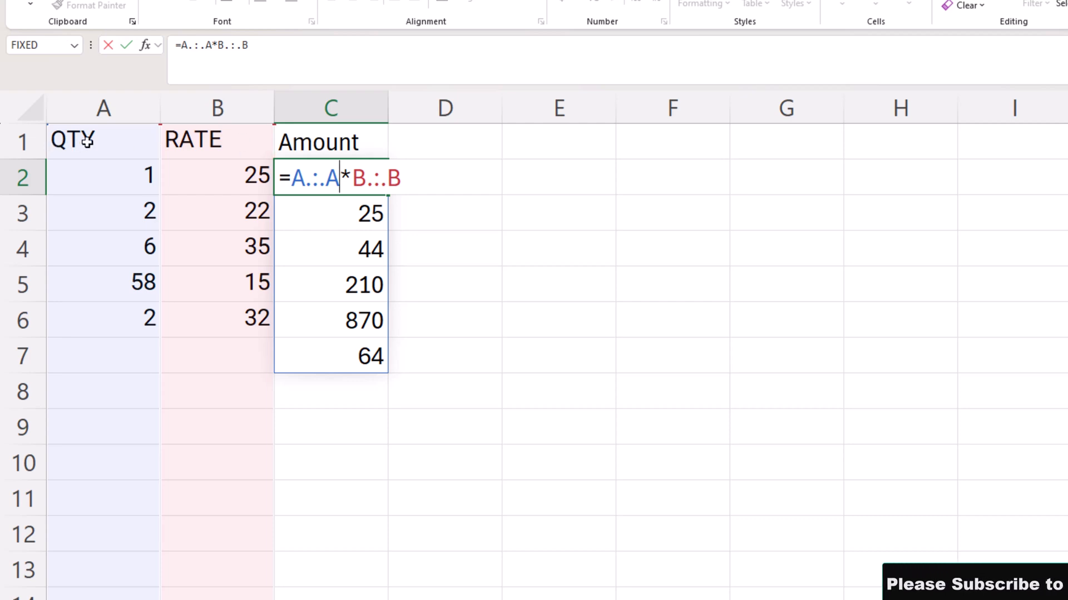
click(295, 182)
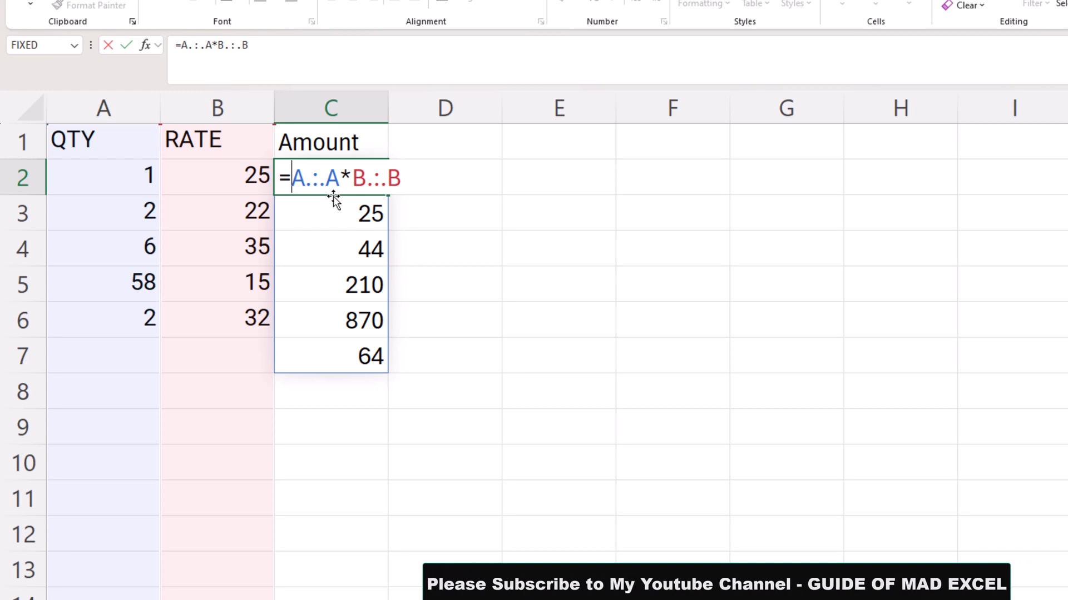
text(dro)
key(Tab)
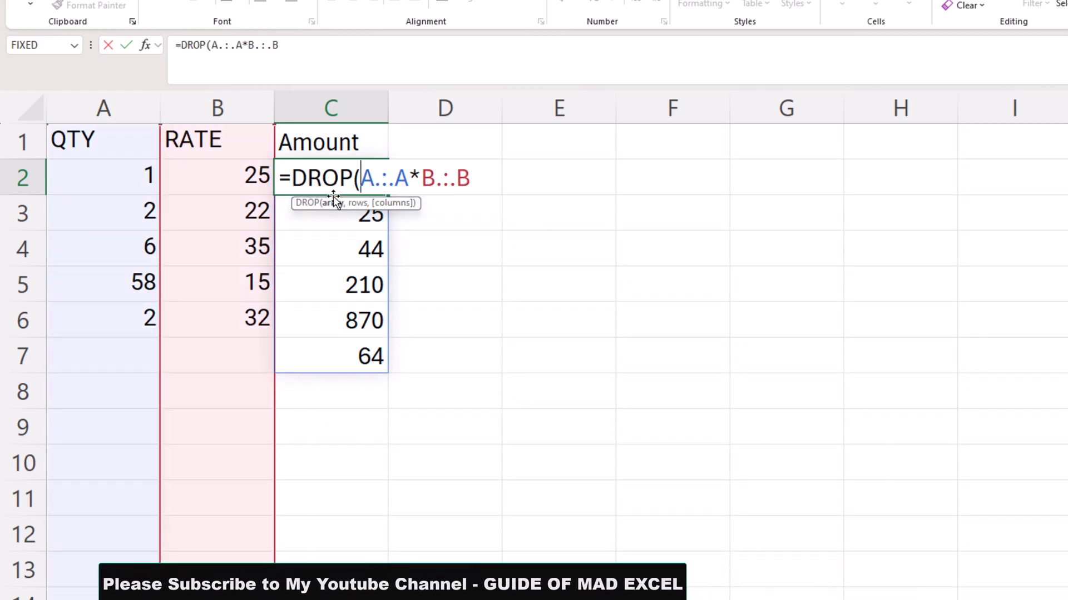
click(471, 178)
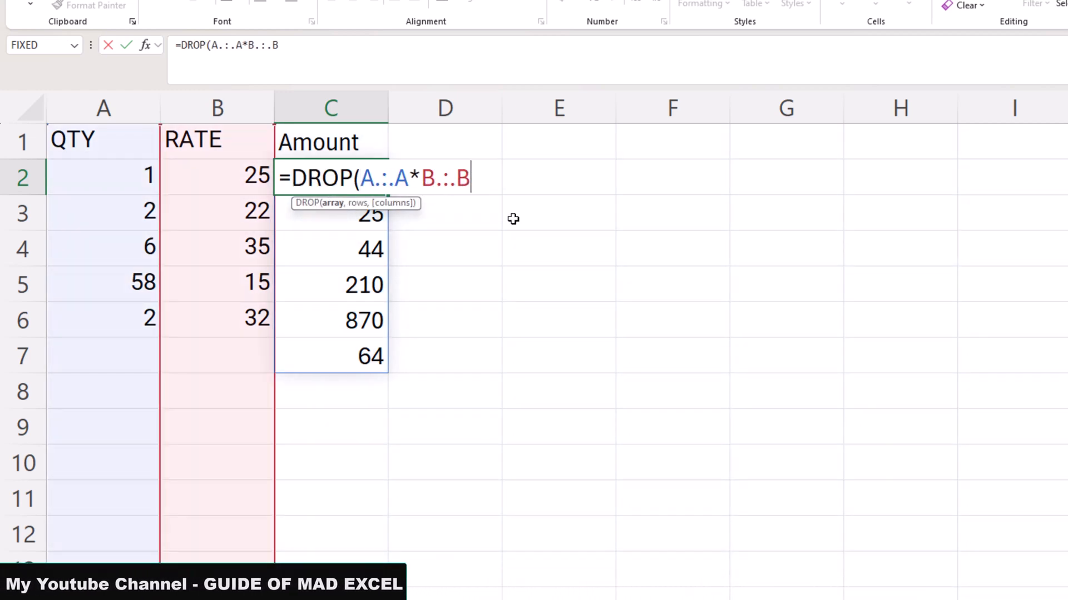
text(,1)
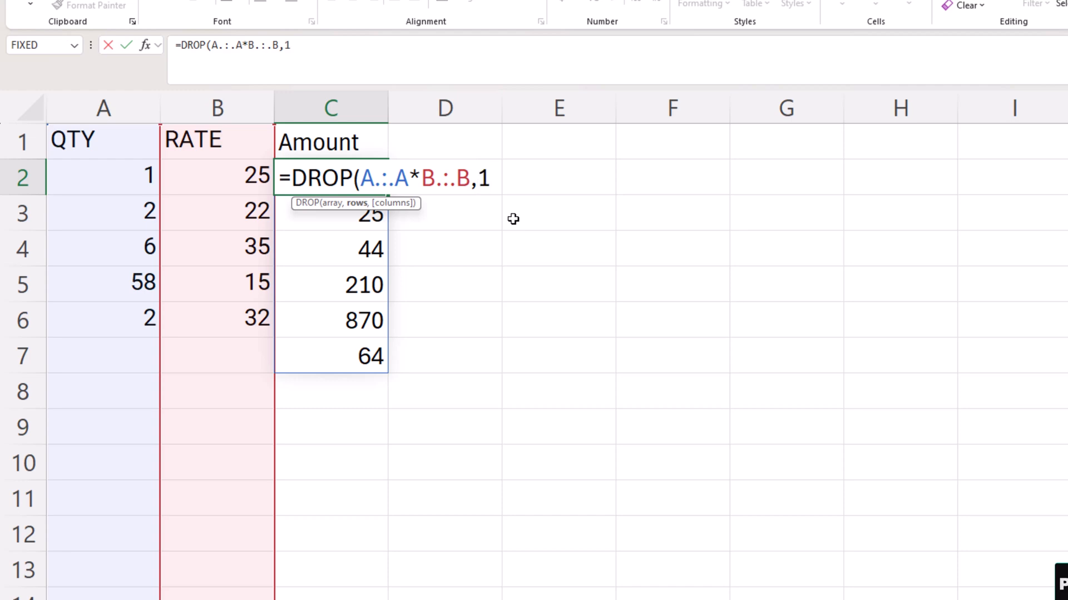
key(Return)
key(Up)
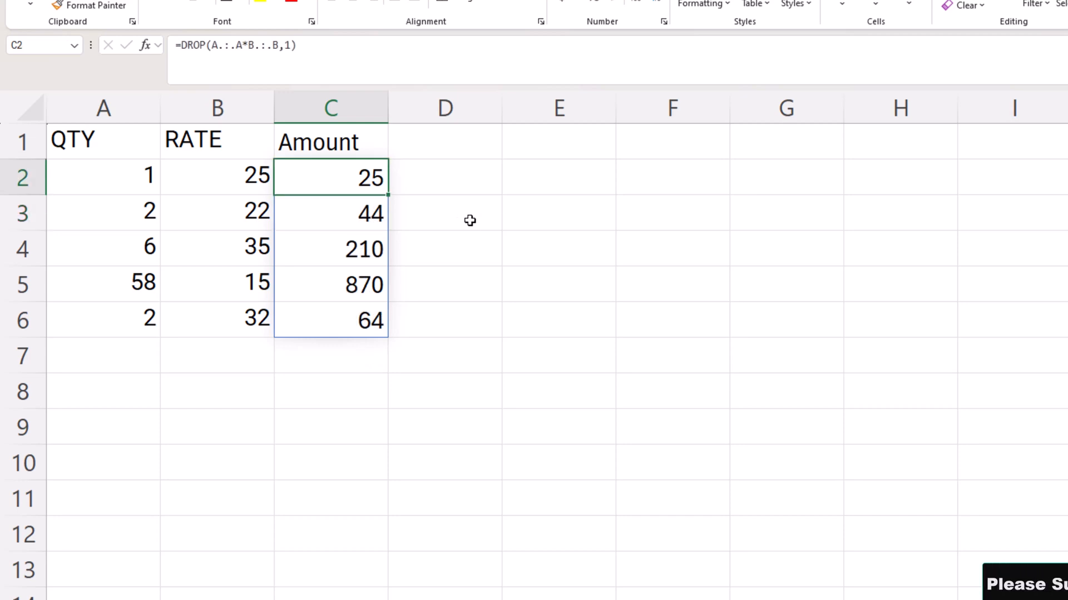
double_click(335, 188)
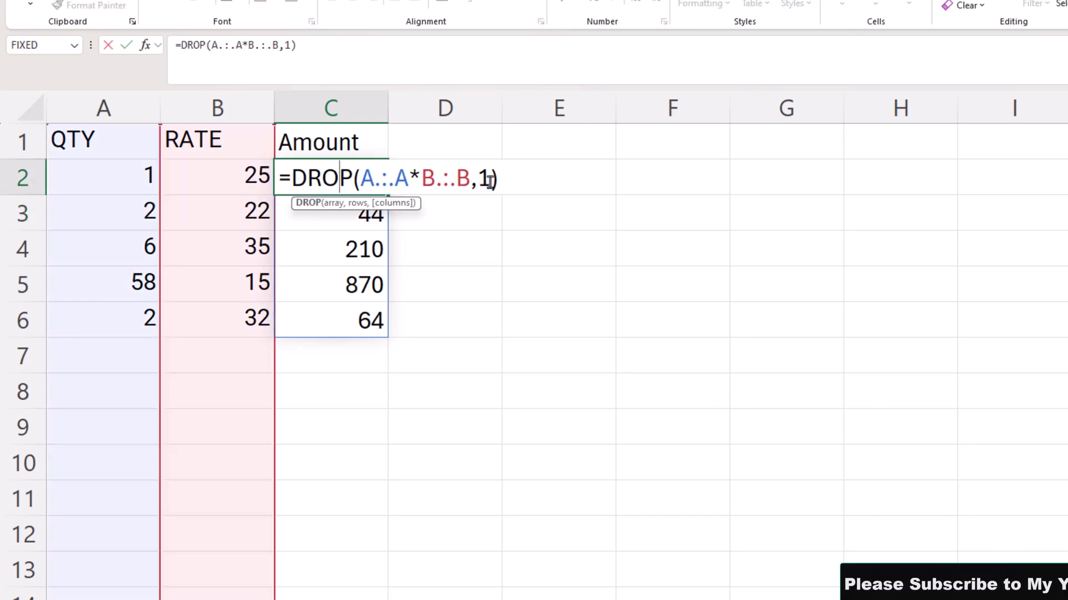
key(Escape)
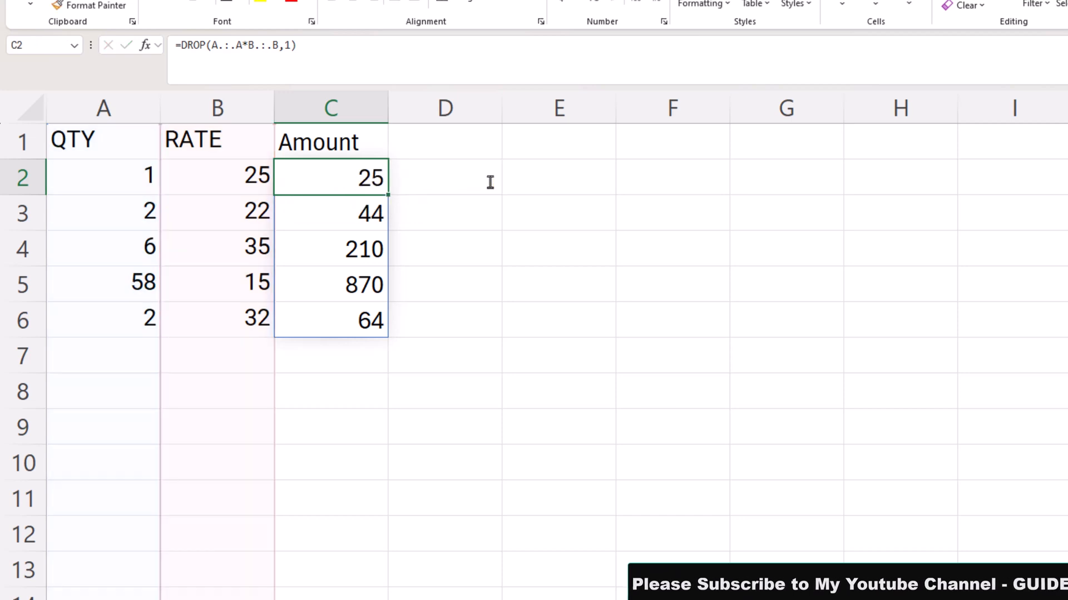
- Add a record in row 7 with QTY 45 and RATE 45
click(146, 360)
text(45)
click(250, 359)
text(45)
click(265, 432)
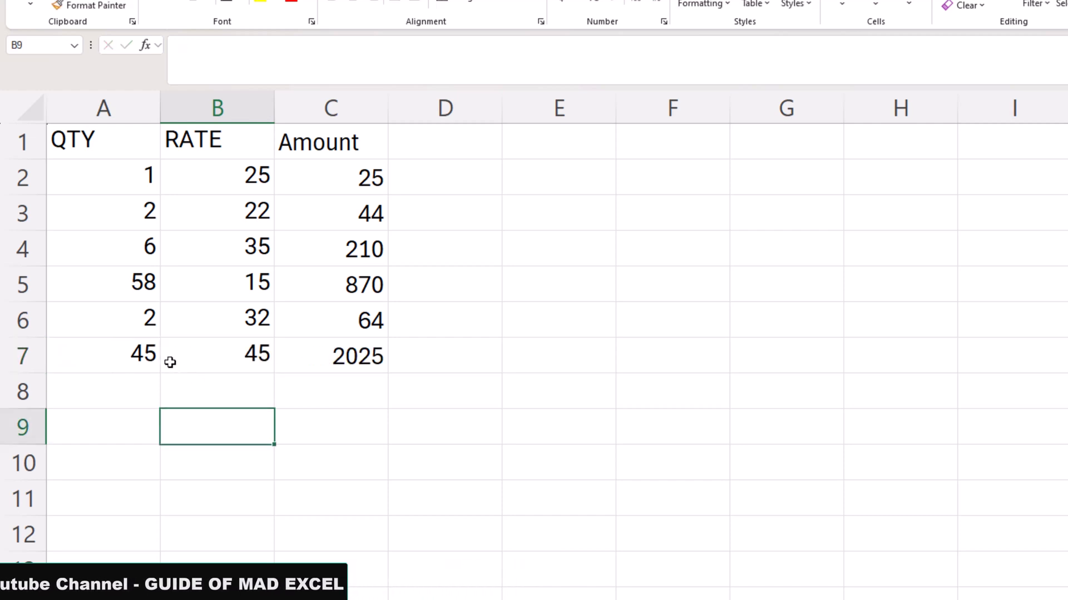
- Add a record in row 8 with QTY 12 and RATE 56
click(139, 380)
text(12)
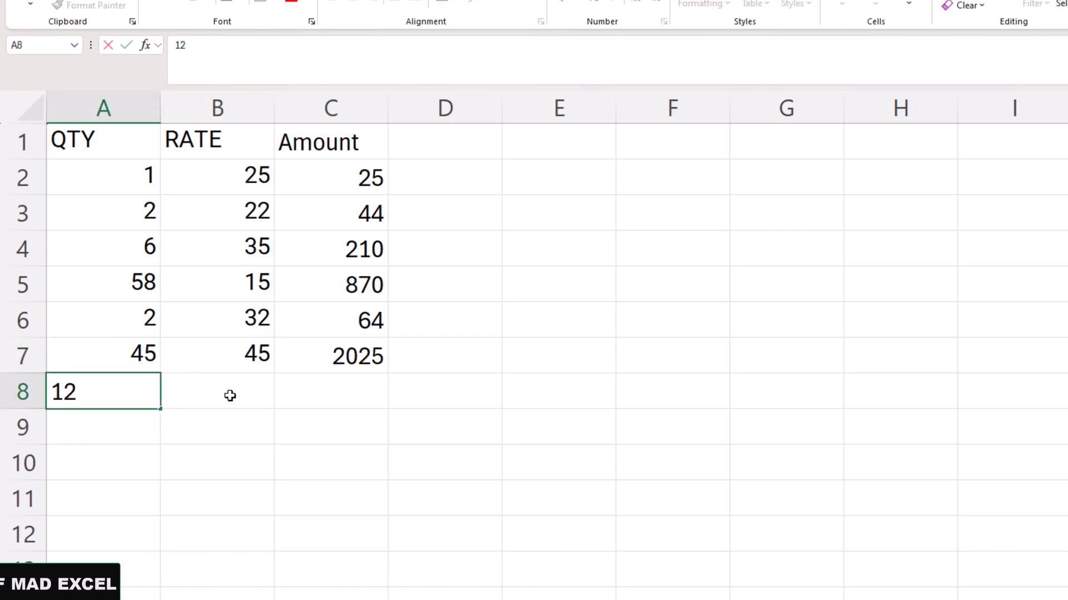
click(230, 396)
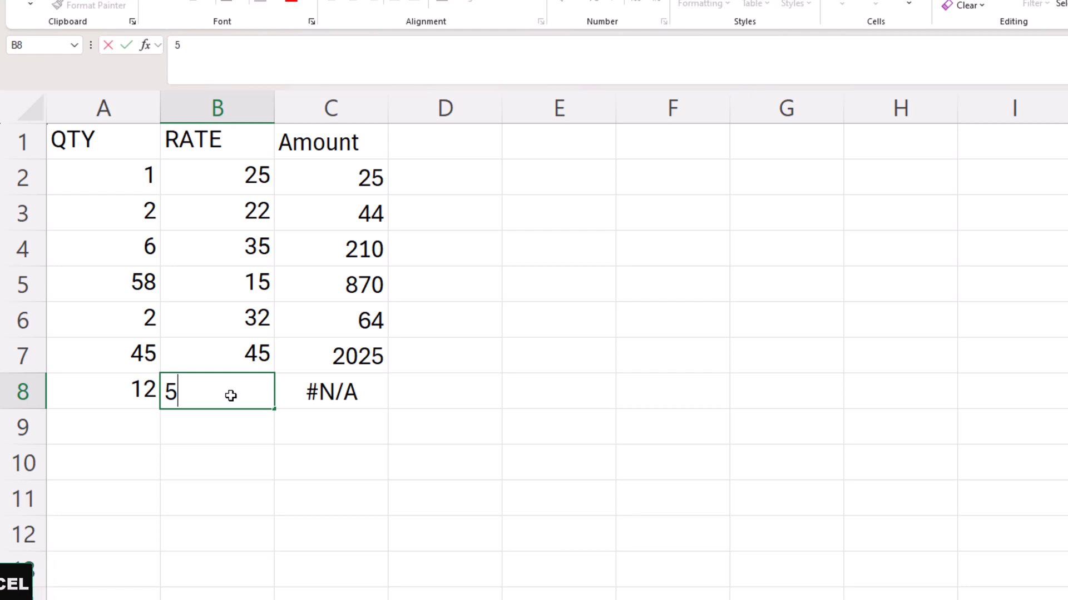
click(264, 436)
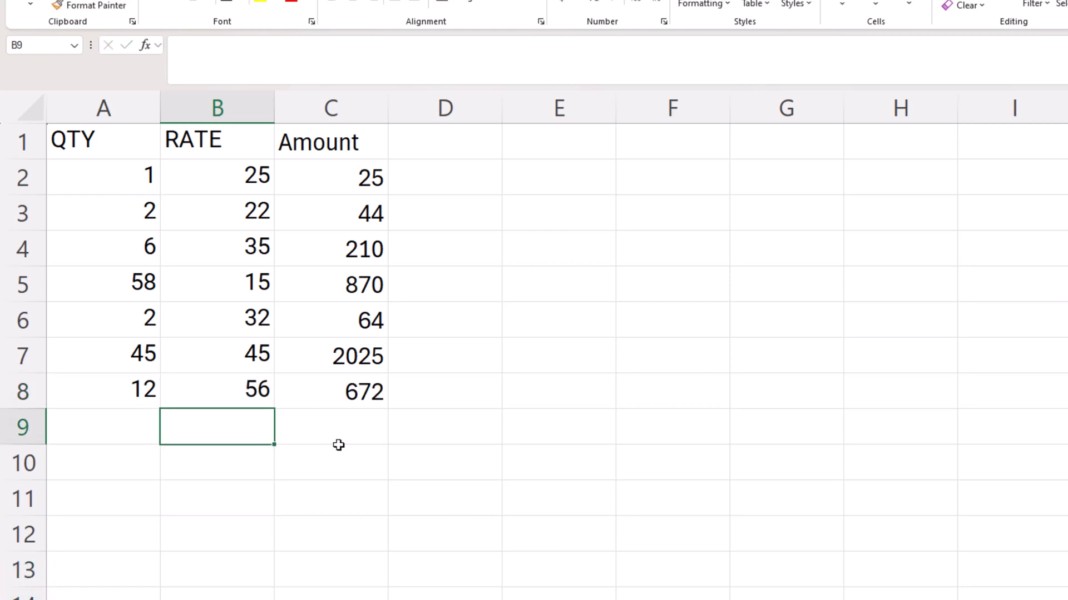